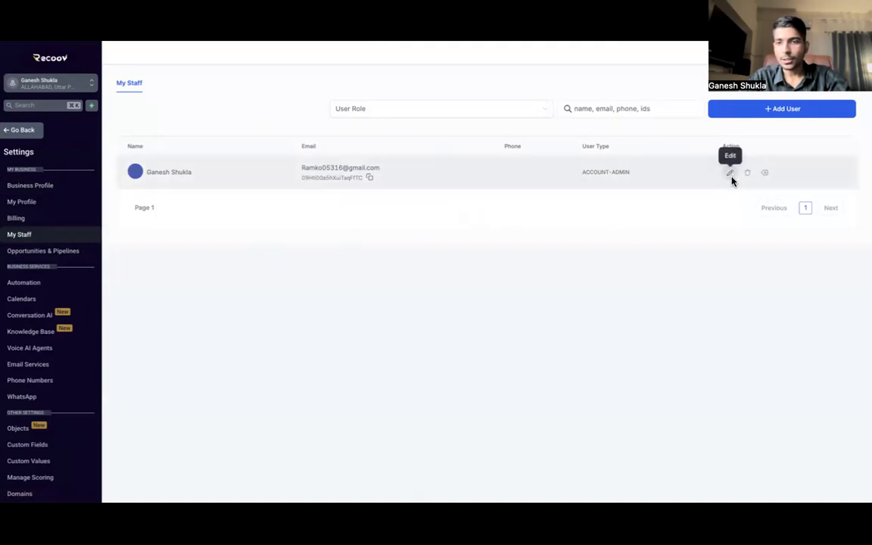
Step: Go to the My Staff page in Settings to see the current team members
left_click(778, 110)
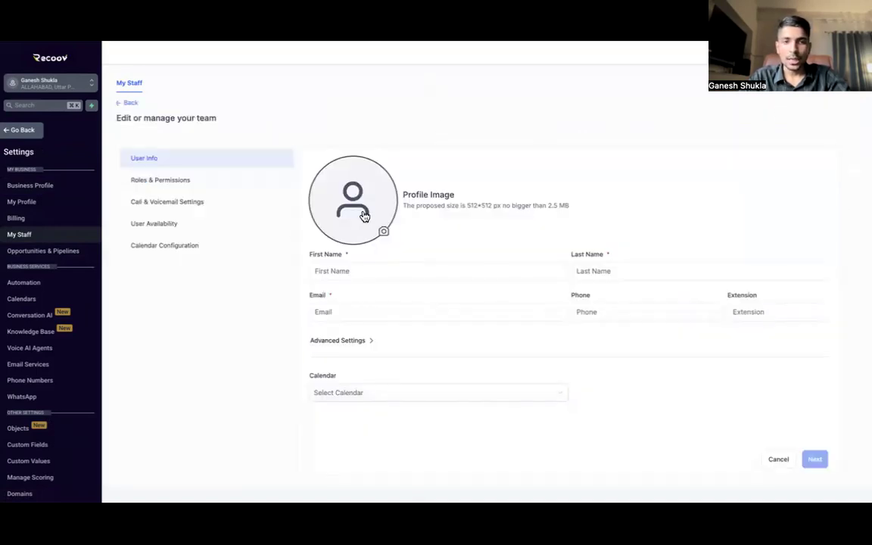
Step: Enter first name Dummy and last name User for the new staff member
left_click(353, 273)
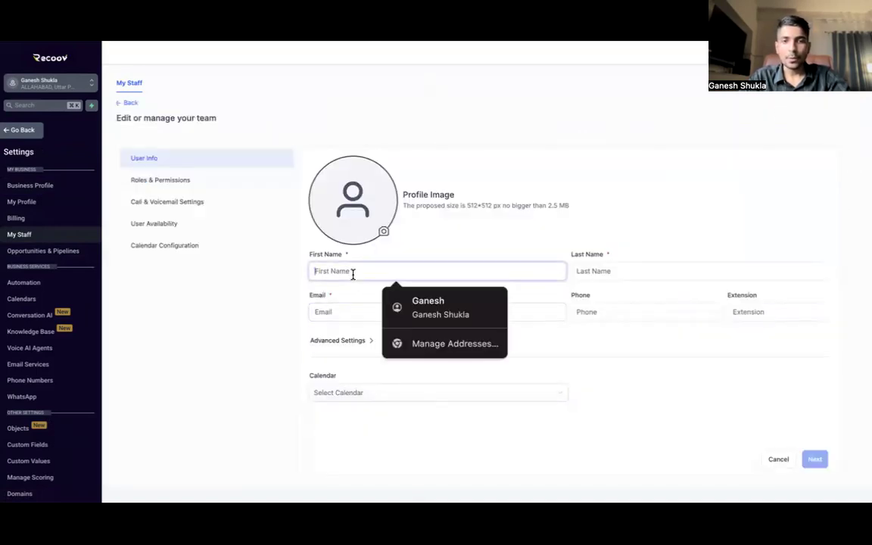
left_click(571, 273)
left_click(354, 311)
left_click(609, 310)
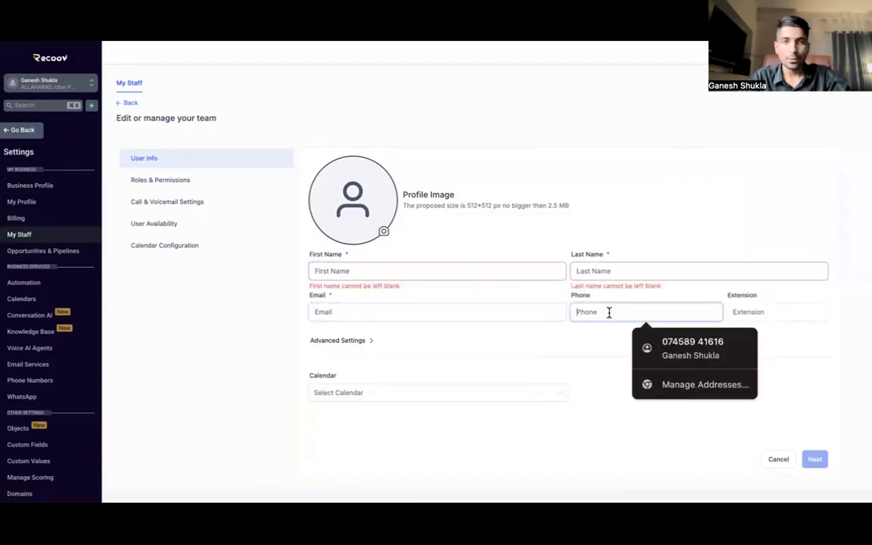
left_click(397, 267)
left_click(350, 307)
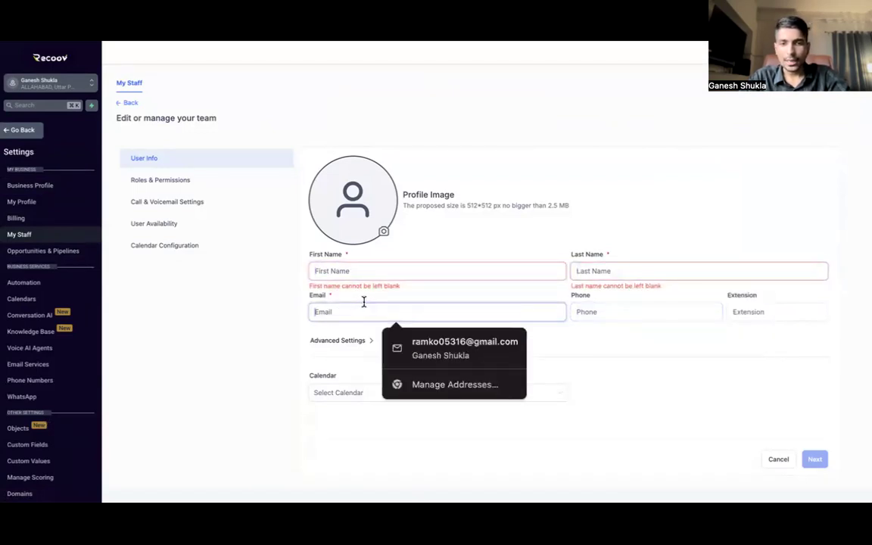
left_click(614, 318)
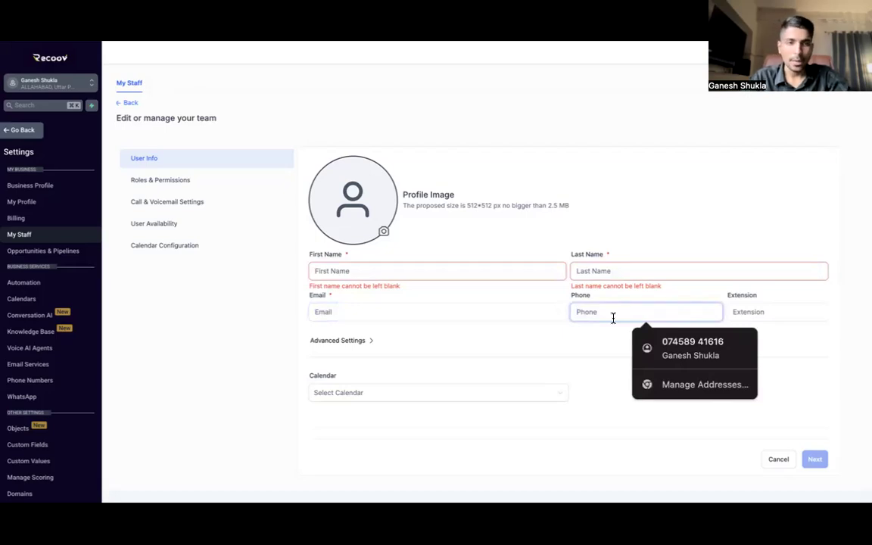
left_click(432, 262)
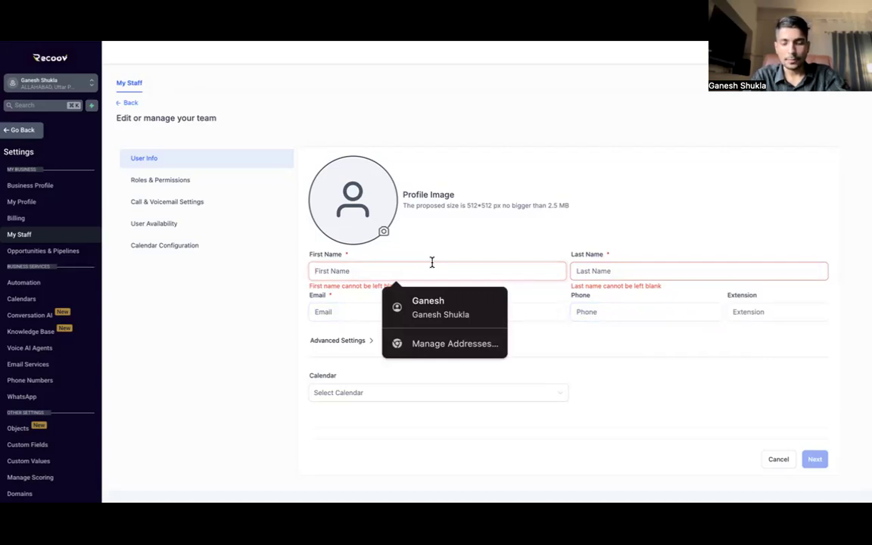
type("Dummy")
left_click(656, 270)
type("USer")
Step: Enter the new user's e-mail address, add the missing @, and expand Advanced Settings
left_click(402, 315)
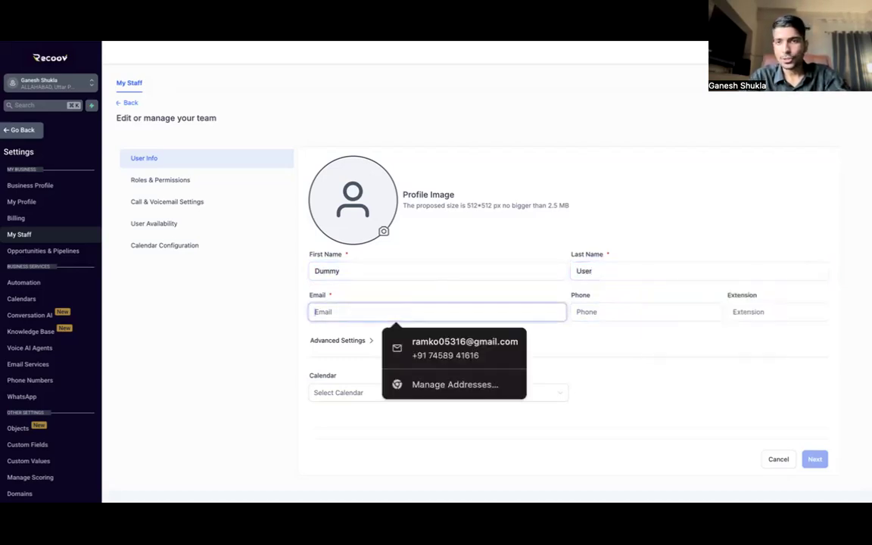
left_click(832, 23)
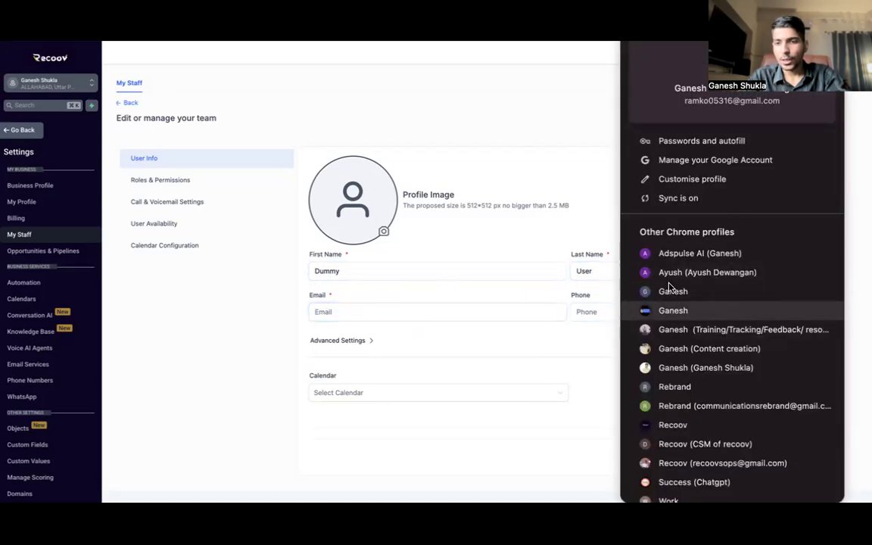
left_click(423, 220)
left_click(374, 309)
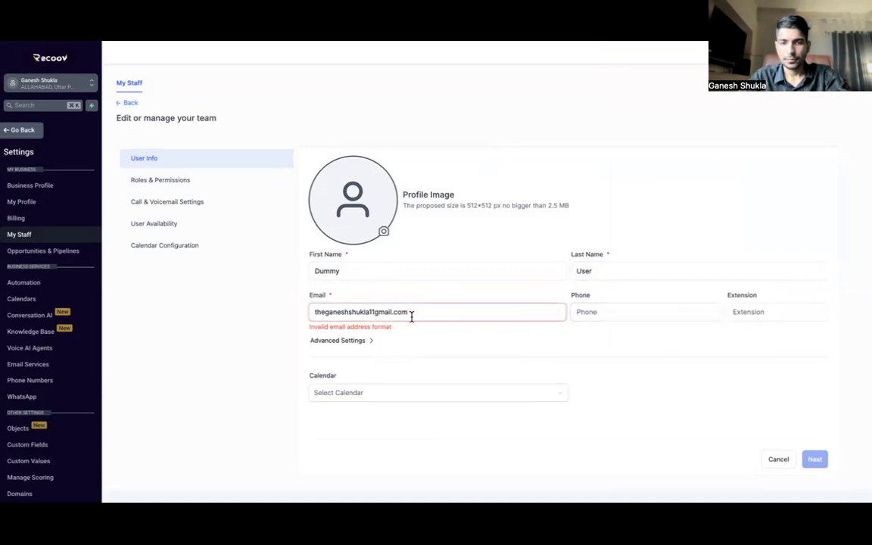
left_click(435, 306)
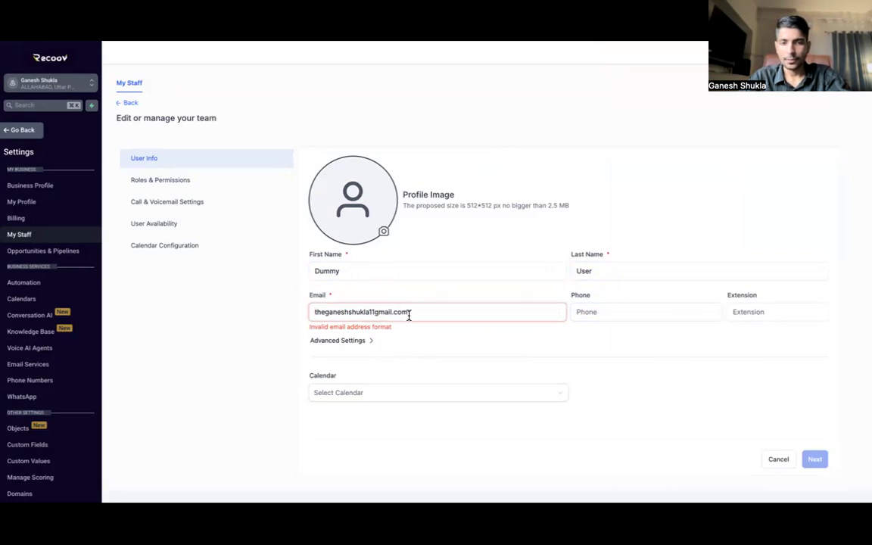
left_click(372, 312)
type("@")
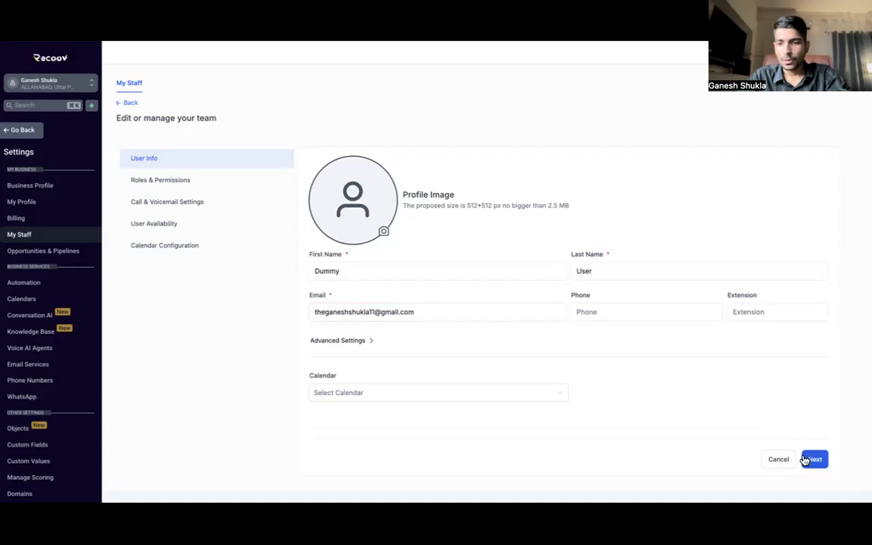
left_click(365, 340)
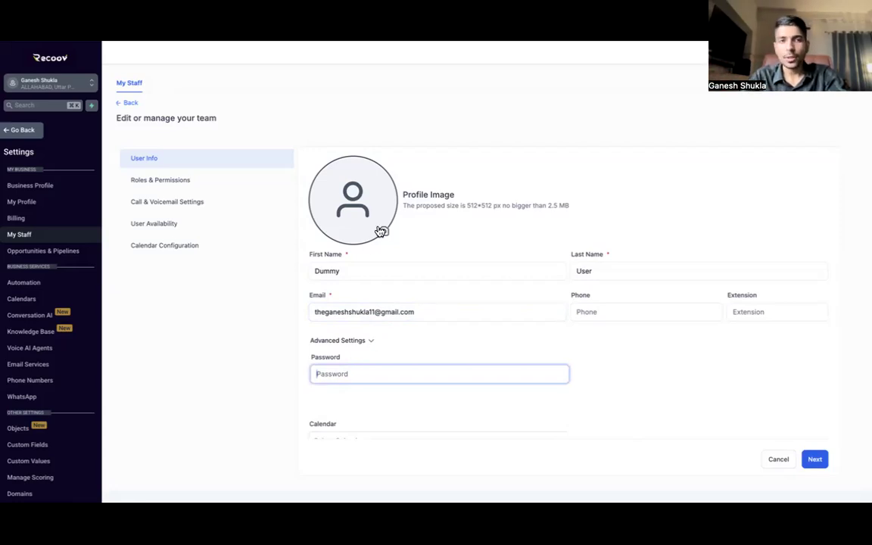
Step: Check the name, e-mail and password fields, then continue to Roles and Permissions
left_click(315, 270)
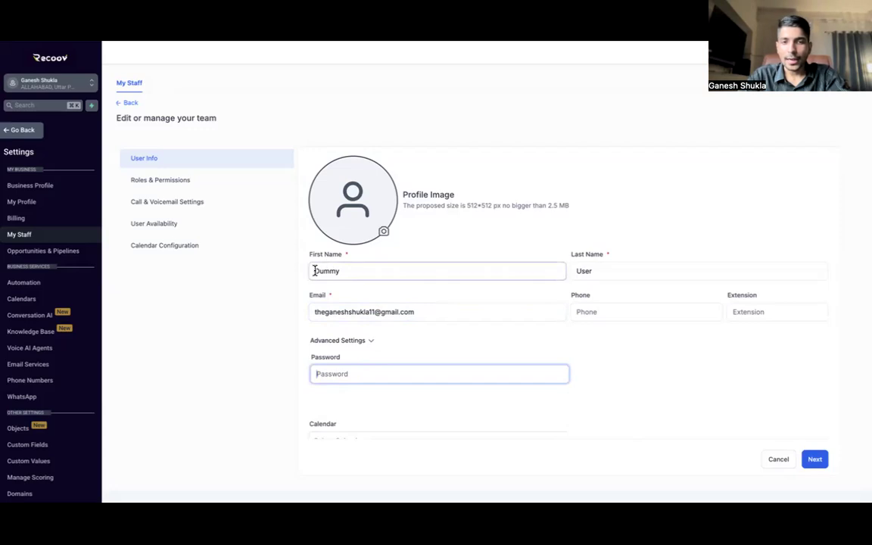
left_click(415, 307)
left_click(318, 374)
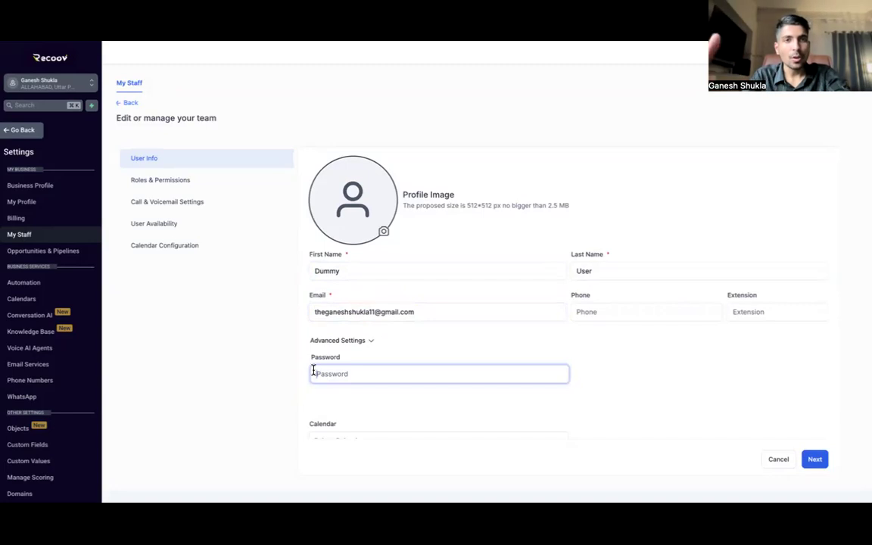
left_click(403, 312)
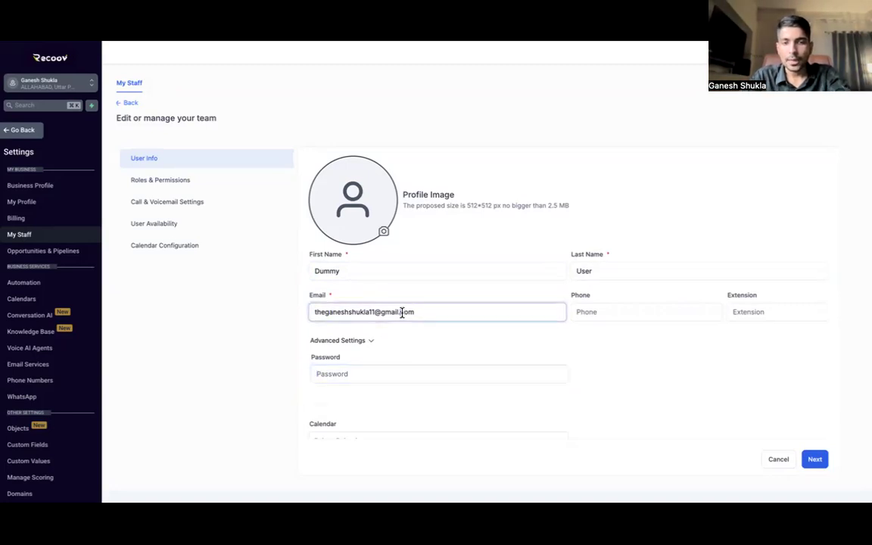
left_click(816, 462)
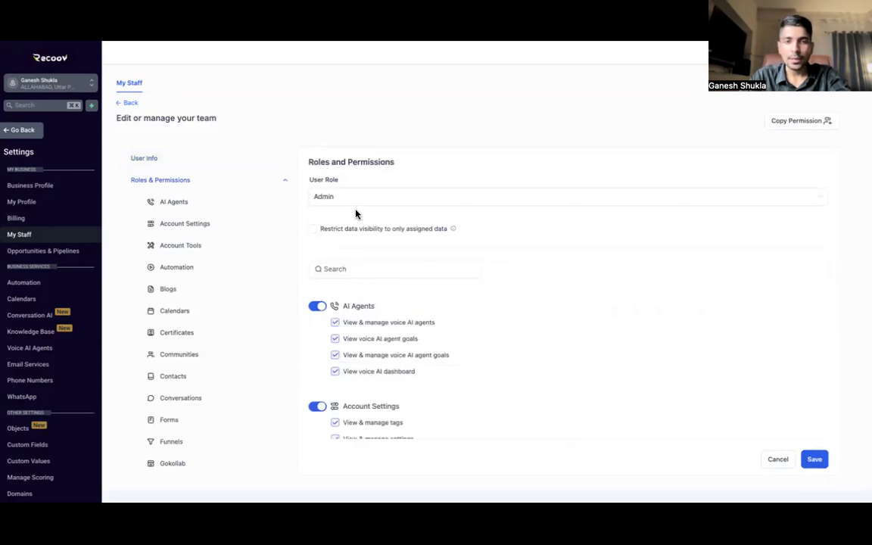
left_click(377, 199)
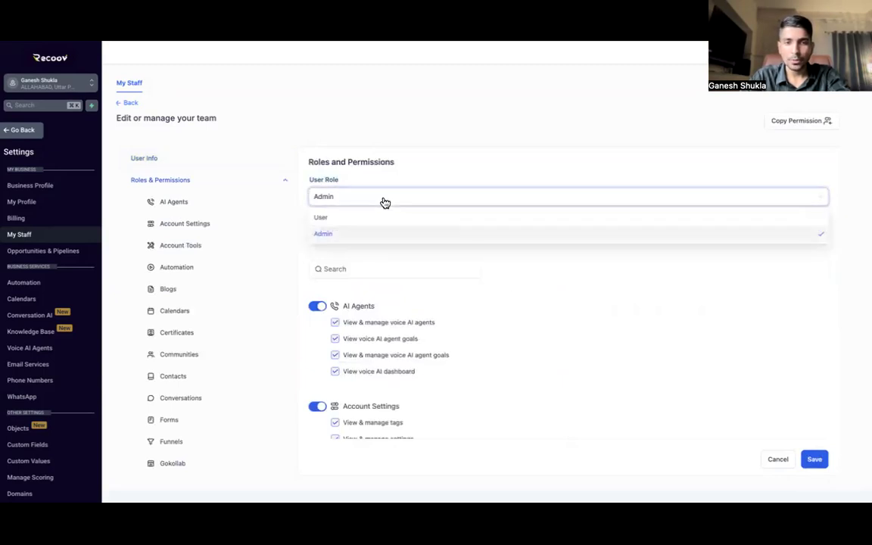
left_click(333, 220)
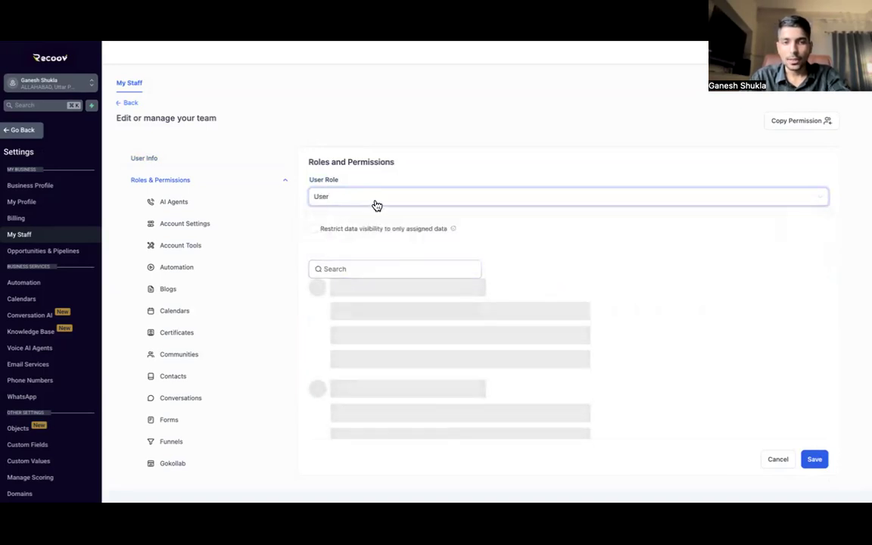
left_click(377, 200)
left_click(357, 235)
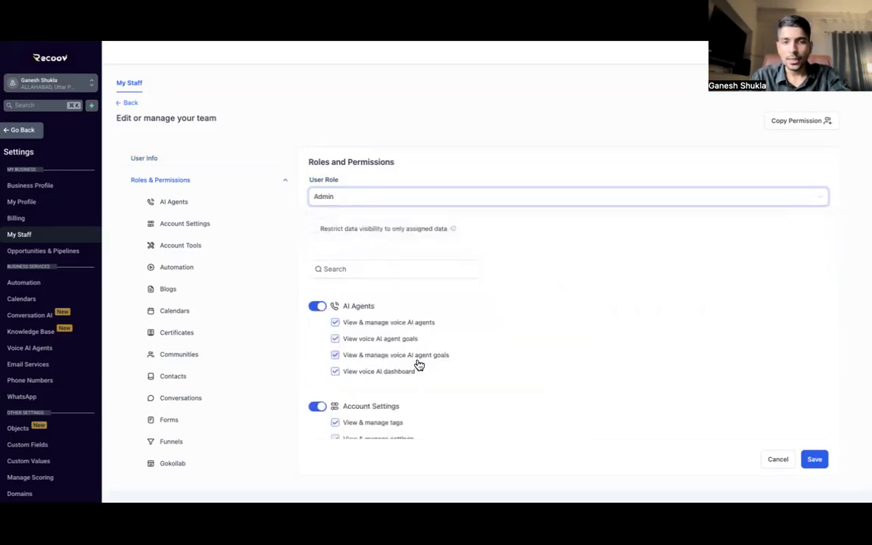
scroll(419, 365, "down", 5)
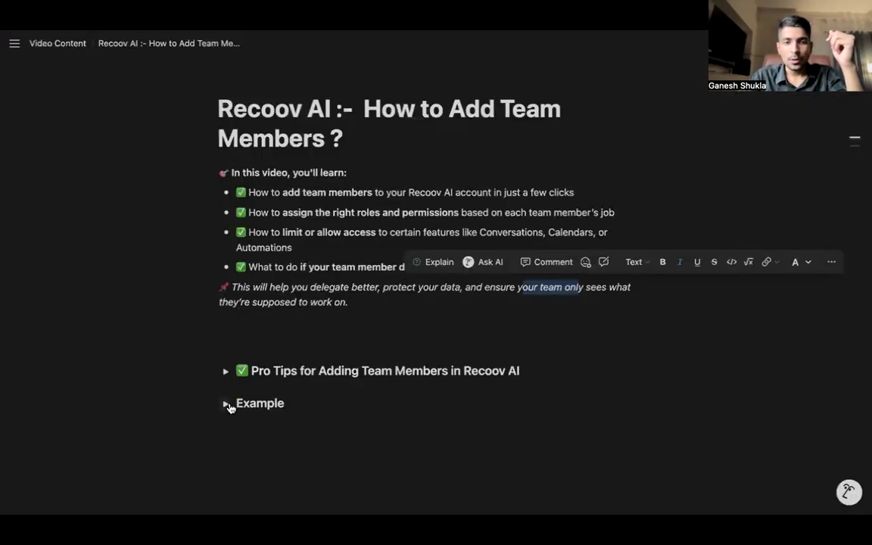
left_click(226, 403)
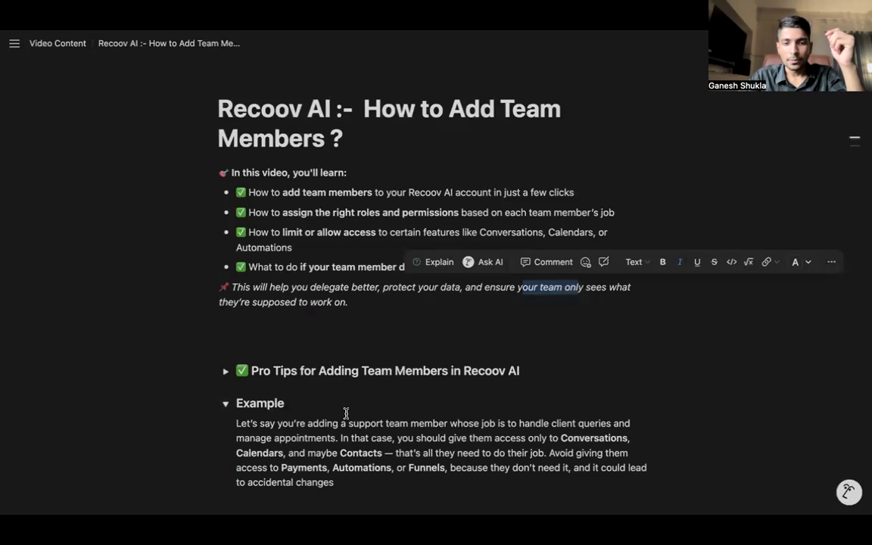
scroll(346, 413, "down", 2)
left_click_drag(348, 345, 392, 345)
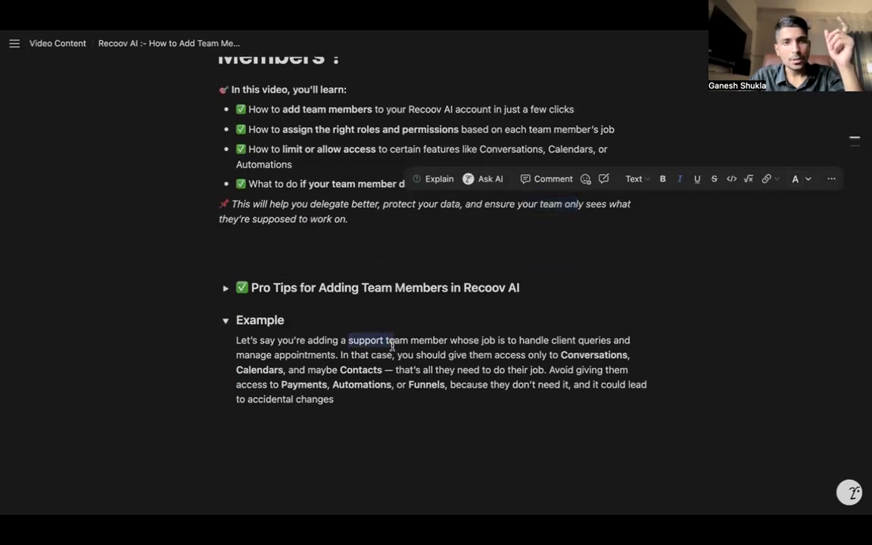
scroll(500, 352, "down", 1)
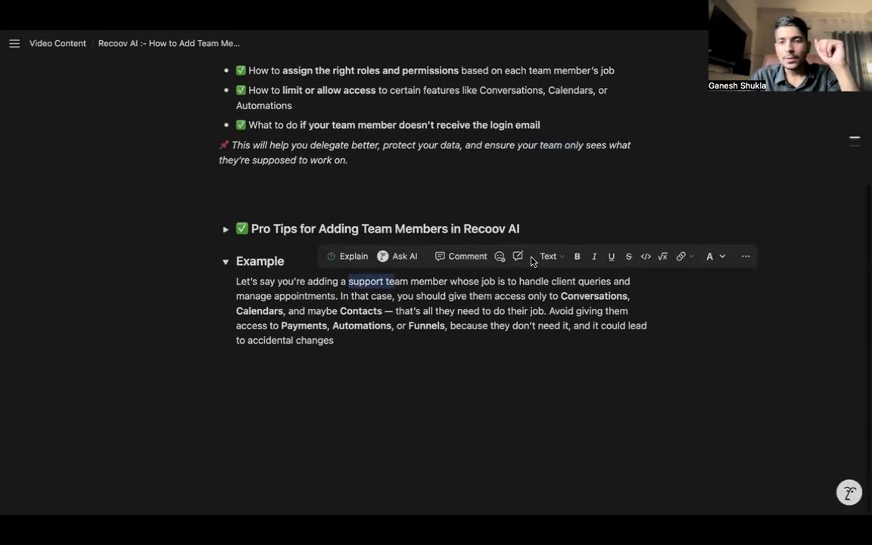
left_click_drag(550, 281, 601, 280)
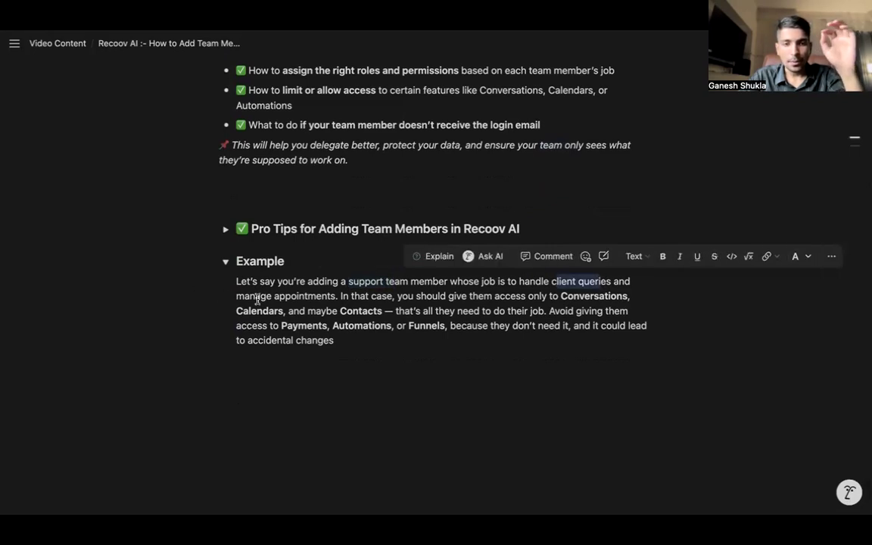
left_click_drag(341, 296, 393, 297)
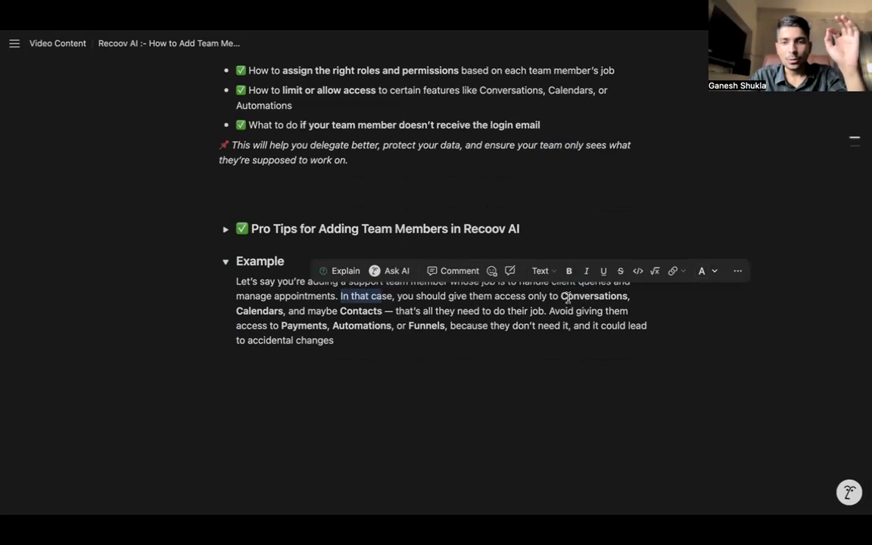
left_click_drag(561, 296, 652, 296)
left_click_drag(236, 311, 283, 310)
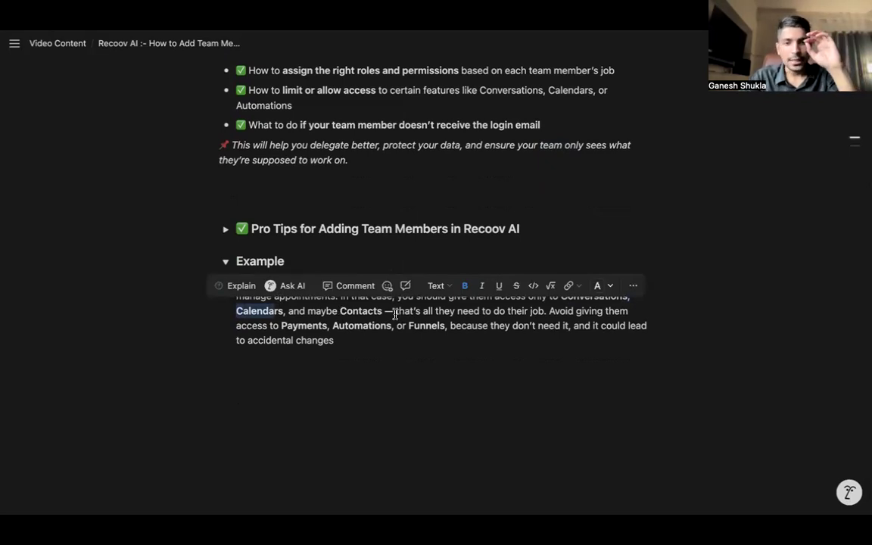
left_click_drag(395, 313, 537, 314)
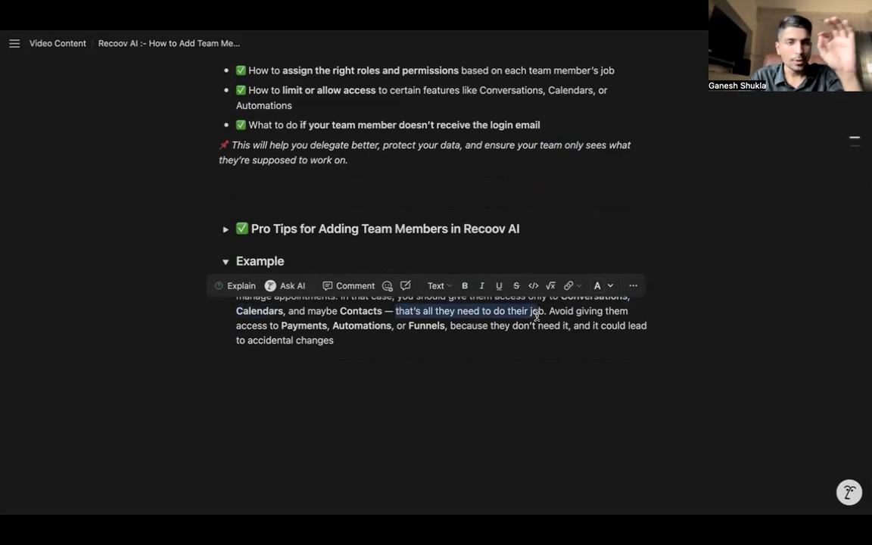
left_click_drag(237, 325, 321, 325)
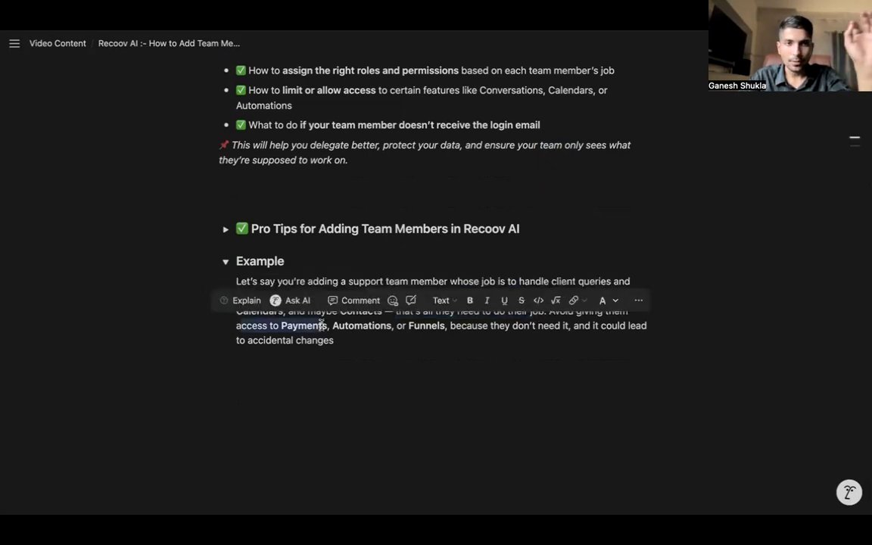
left_click(362, 326)
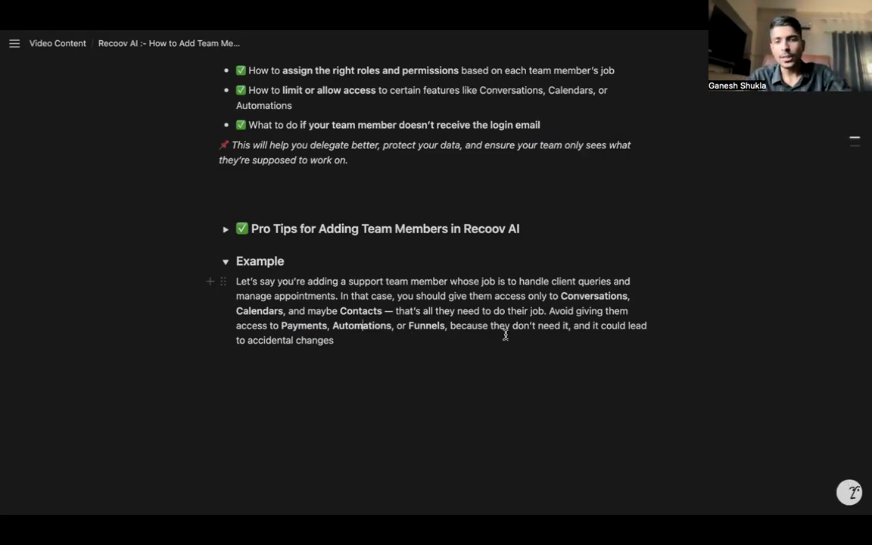
left_click_drag(584, 328, 646, 327)
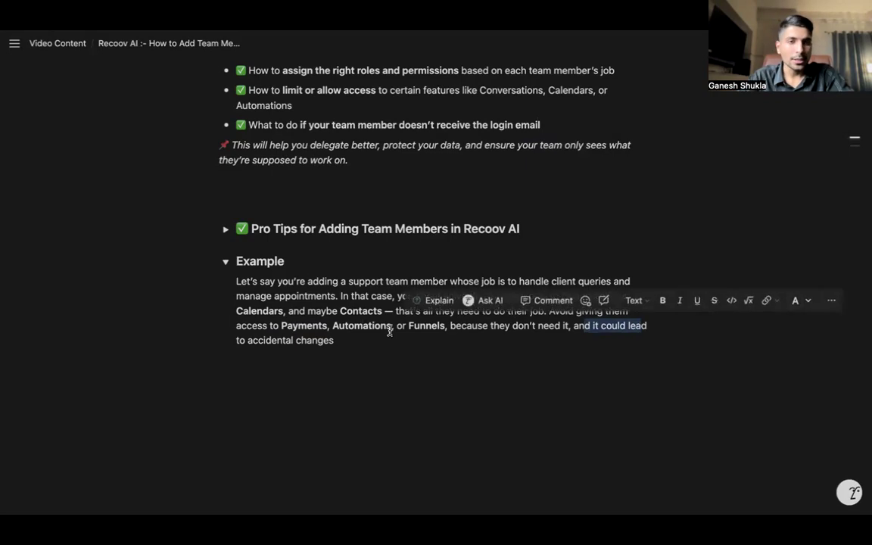
left_click_drag(248, 341, 334, 342)
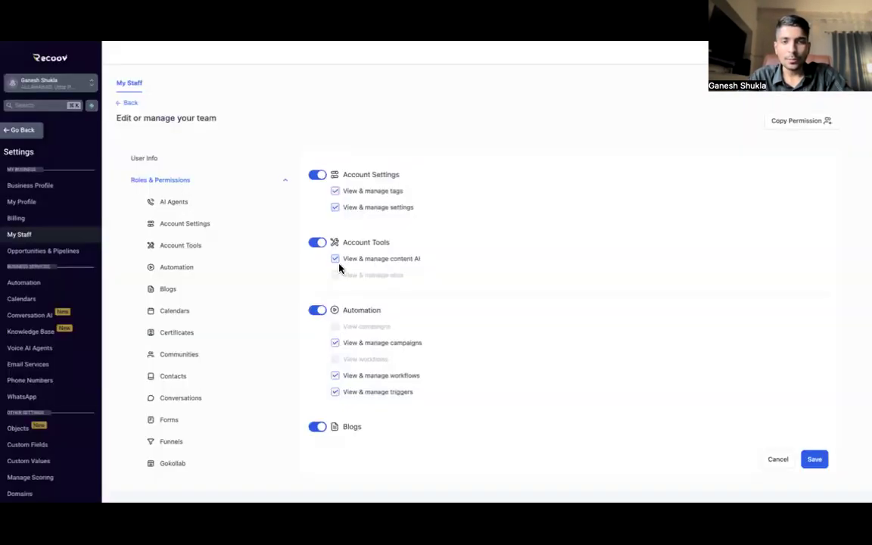
scroll(341, 266, "up", 3)
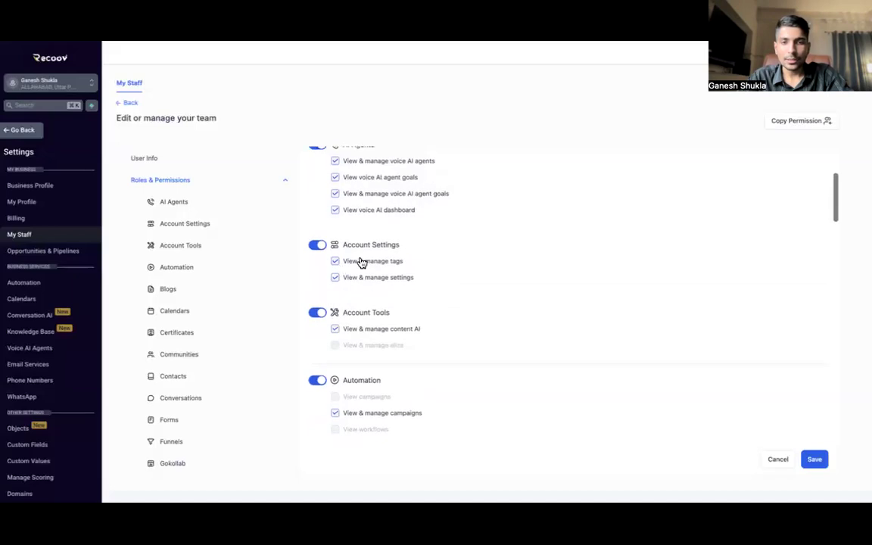
Step: Disable the Account Settings, AI Agents, Account Tools and Automation permission groups
left_click_drag(341, 246, 405, 245)
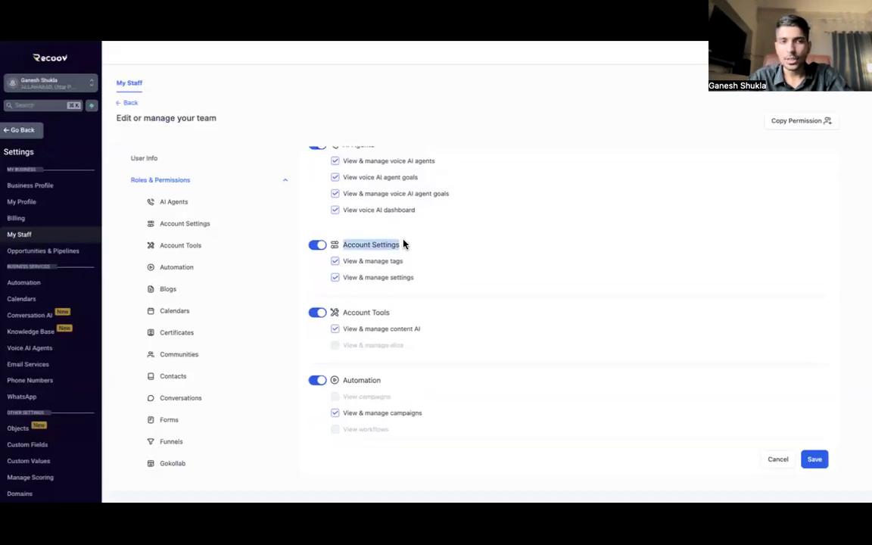
left_click(317, 244)
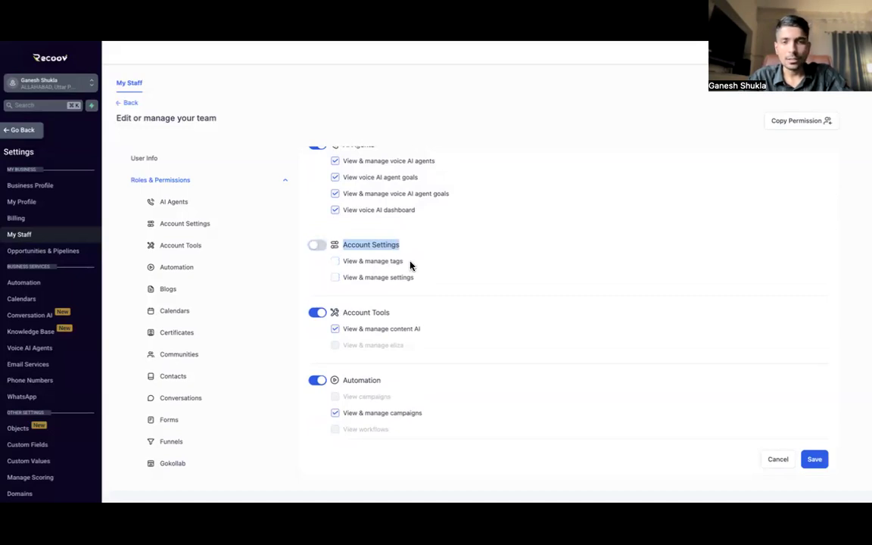
scroll(409, 265, "up", 2)
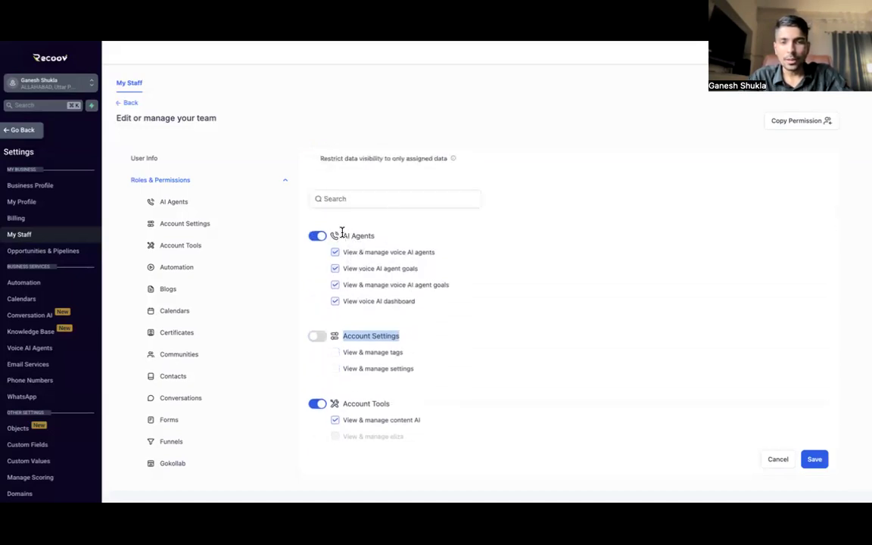
left_click_drag(340, 235, 389, 236)
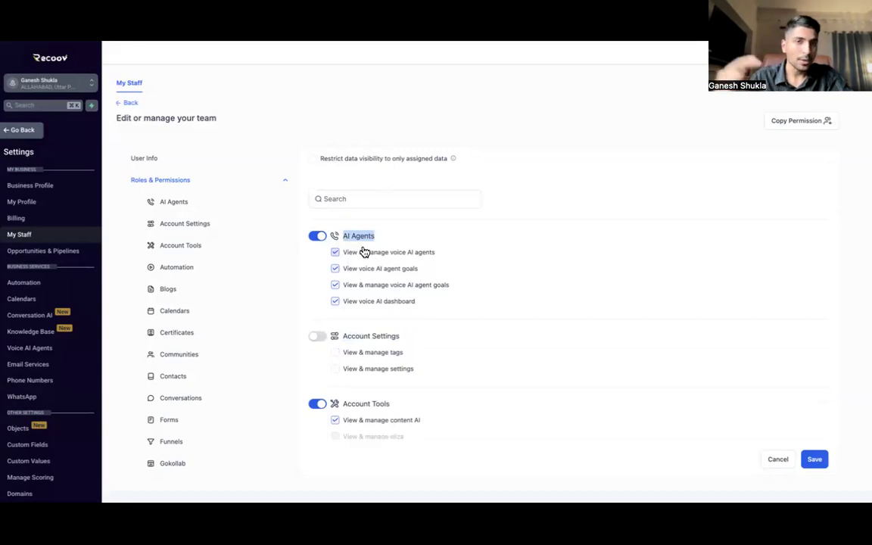
left_click(318, 236)
scroll(414, 344, "down", 3)
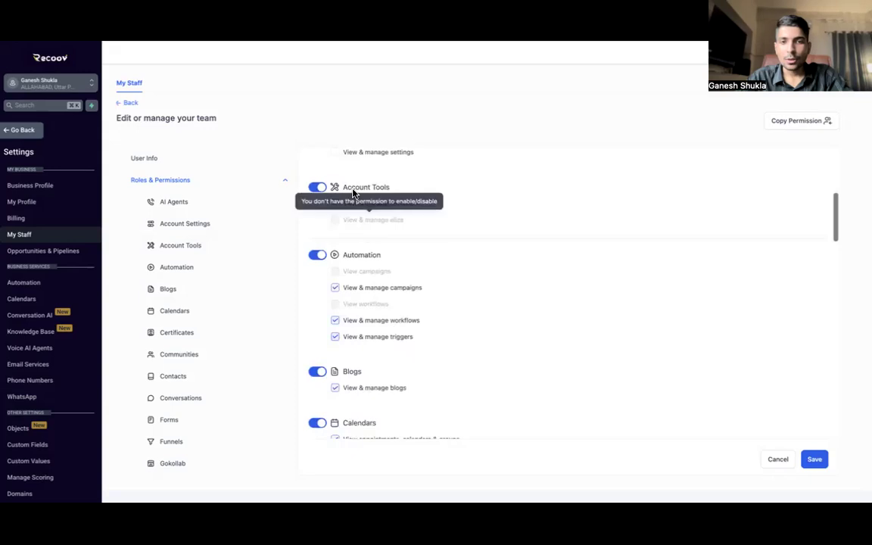
left_click_drag(345, 189, 397, 191)
left_click(377, 189)
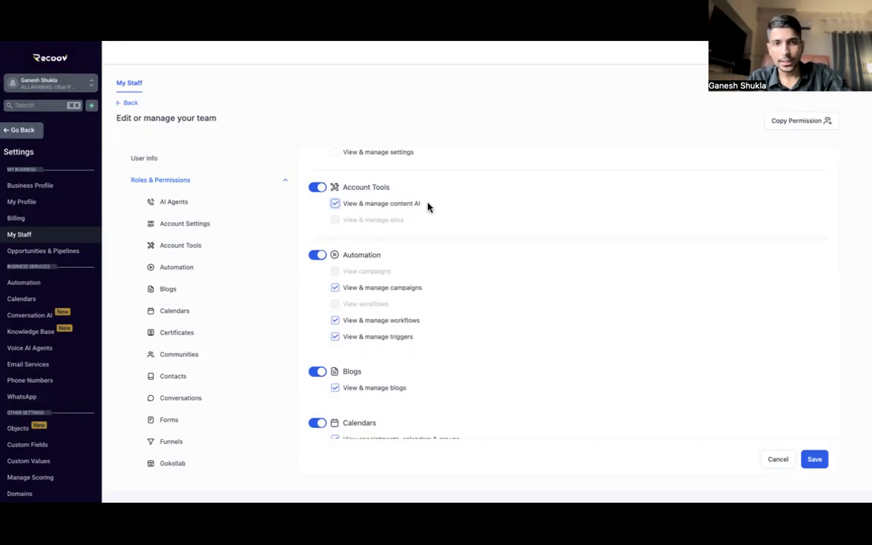
left_click(318, 187)
scroll(407, 289, "down", 1)
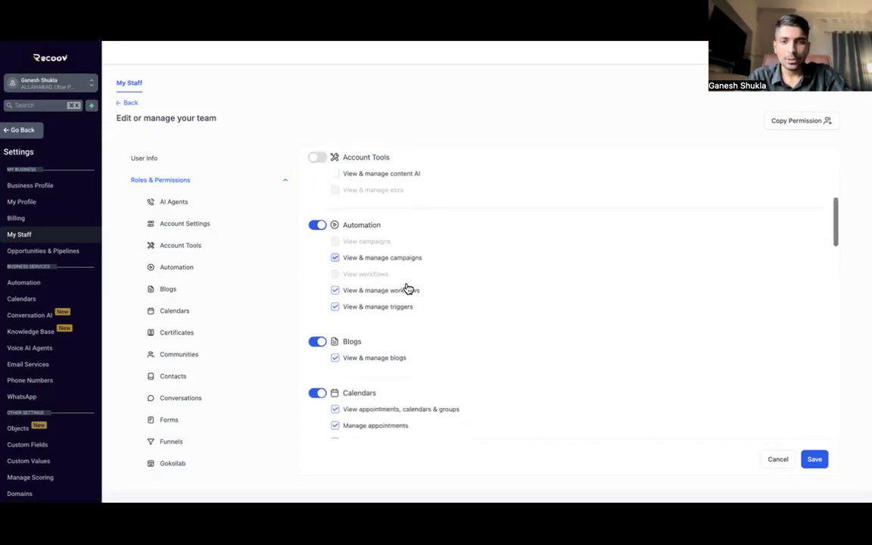
left_click(317, 225)
scroll(397, 324, "down", 1)
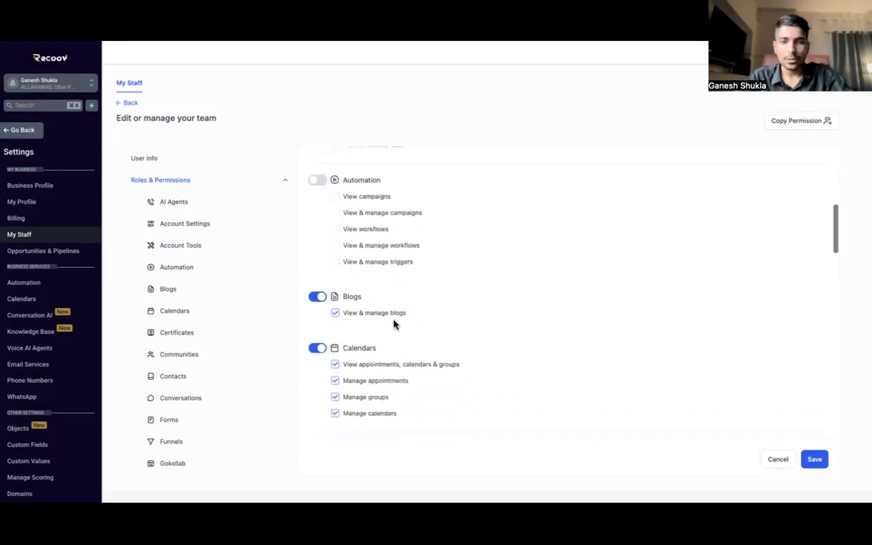
Step: Disable Blogs, Certificates, Funnels and websites, Gokollab and Integrations permissions
left_click(316, 297)
scroll(315, 296, "down", 3)
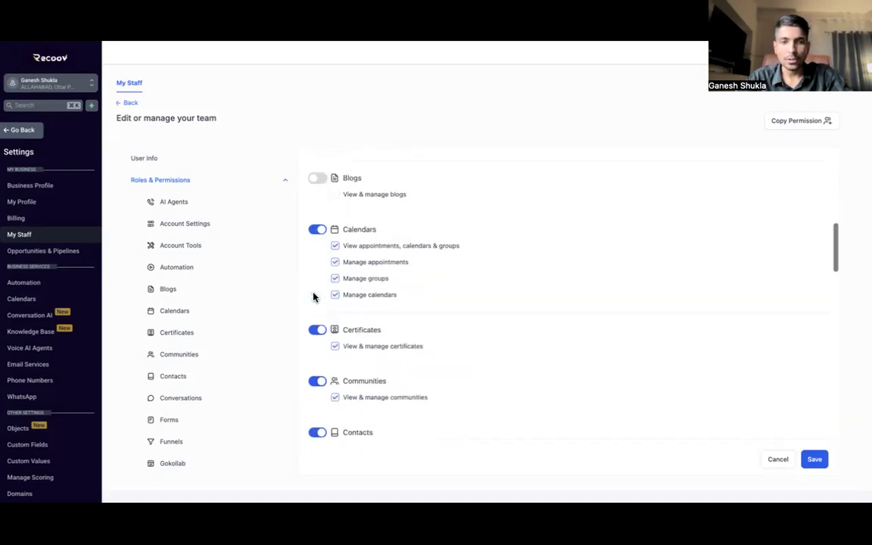
scroll(331, 274, "down", 1)
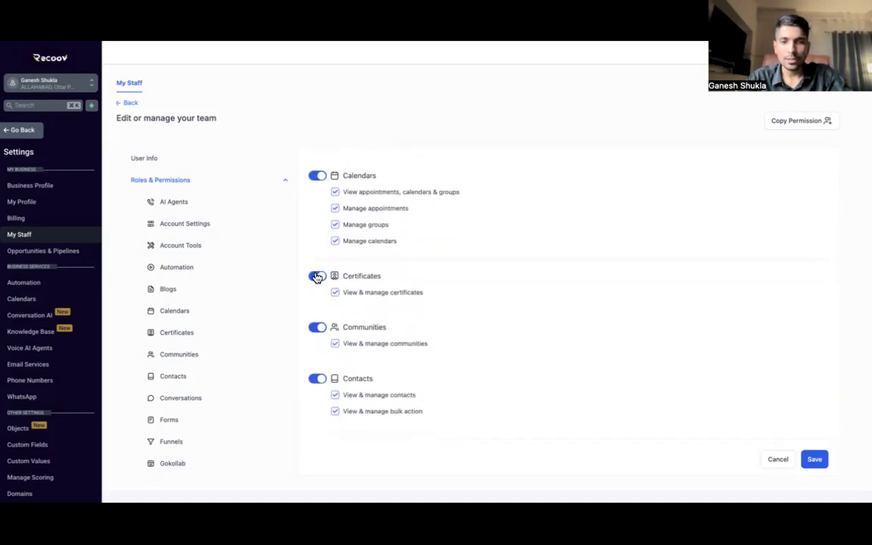
left_click(318, 276)
scroll(317, 276, "down", 2)
scroll(333, 234, "down", 1)
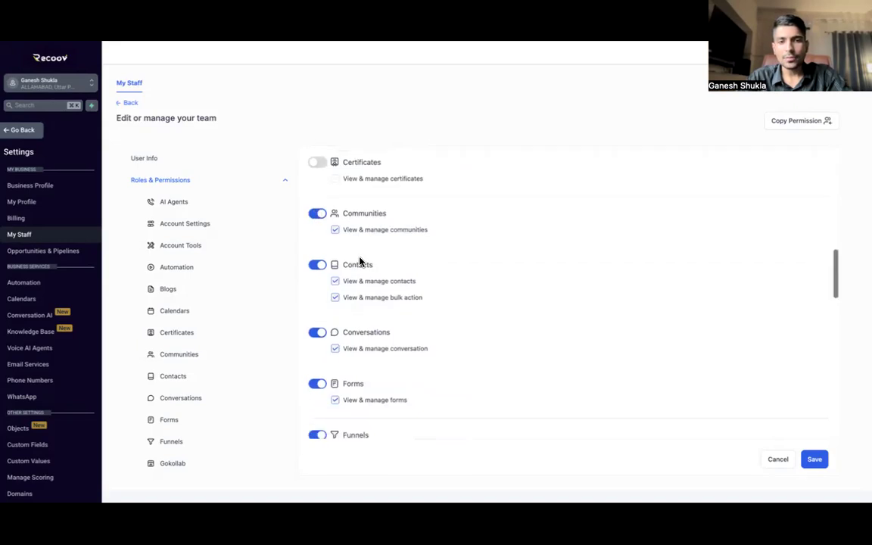
scroll(333, 257, "down", 1)
scroll(362, 276, "down", 1)
scroll(352, 285, "down", 1)
scroll(353, 286, "down", 1)
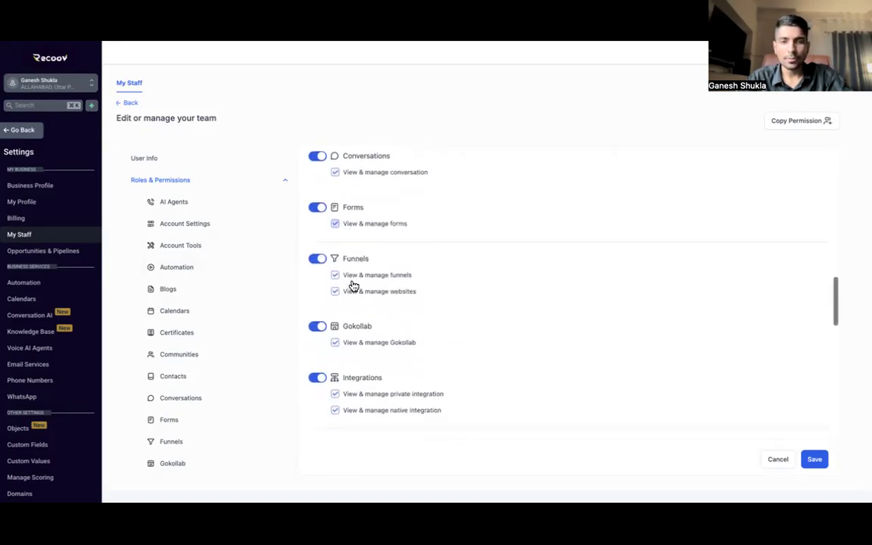
left_click(318, 260)
scroll(356, 307, "down", 1)
left_click(317, 297)
scroll(315, 300, "down", 3)
left_click(318, 218)
scroll(341, 297, "down", 1)
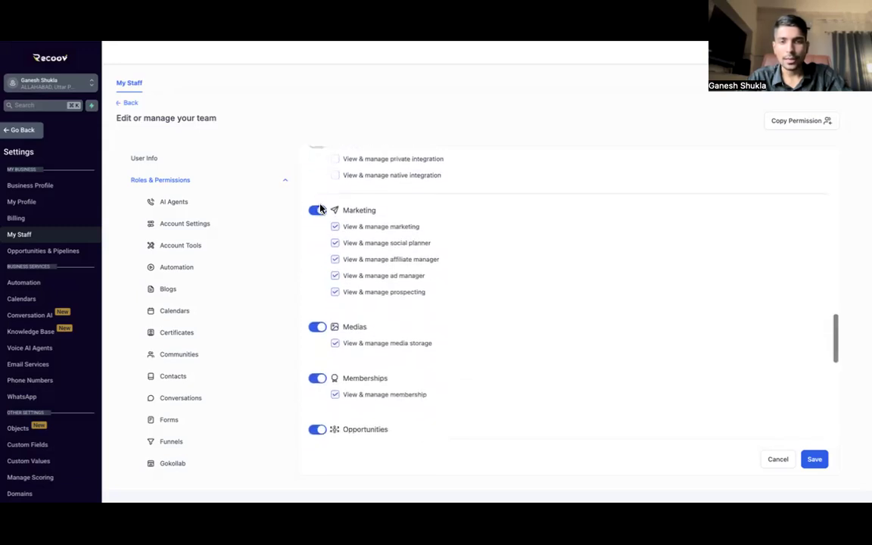
Step: Disable Marketing, Memberships, Payments, QR Codes and Quizzes permissions
left_click(316, 210)
scroll(317, 214, "down", 1)
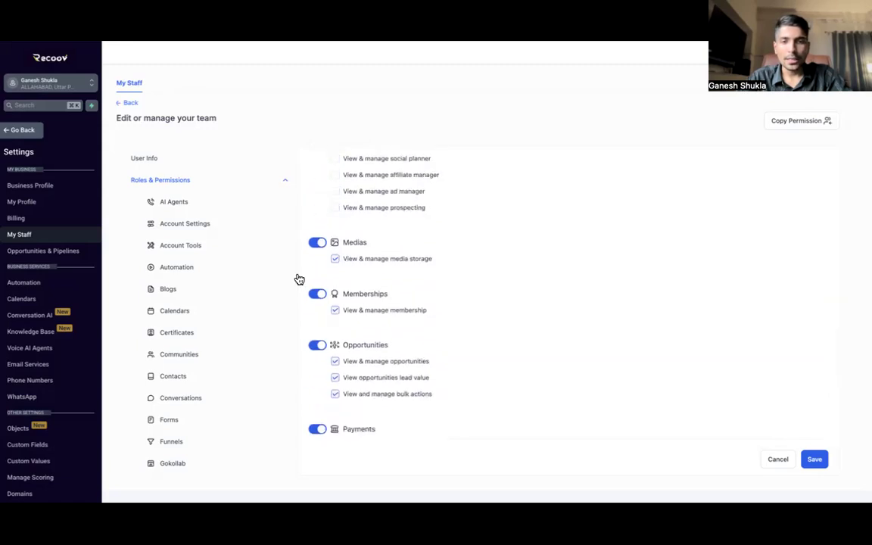
scroll(307, 250, "down", 1)
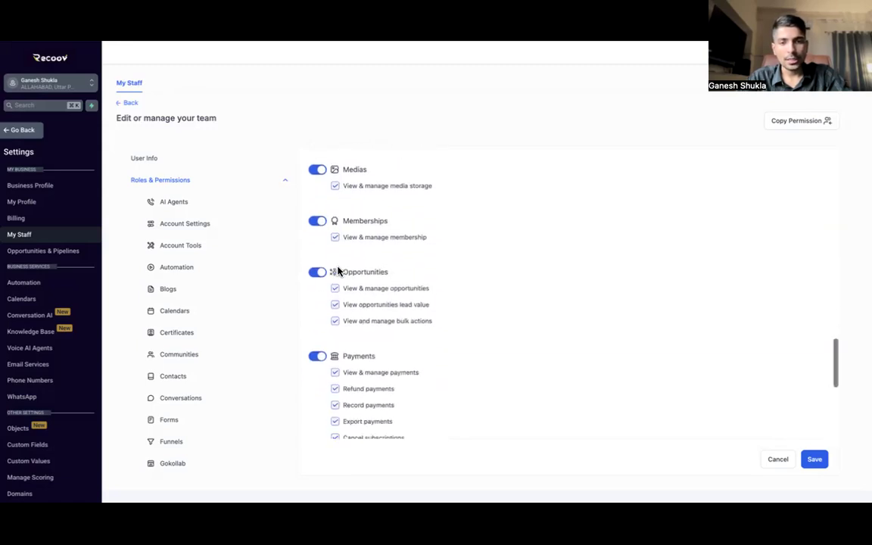
left_click(317, 223)
scroll(315, 242, "down", 1)
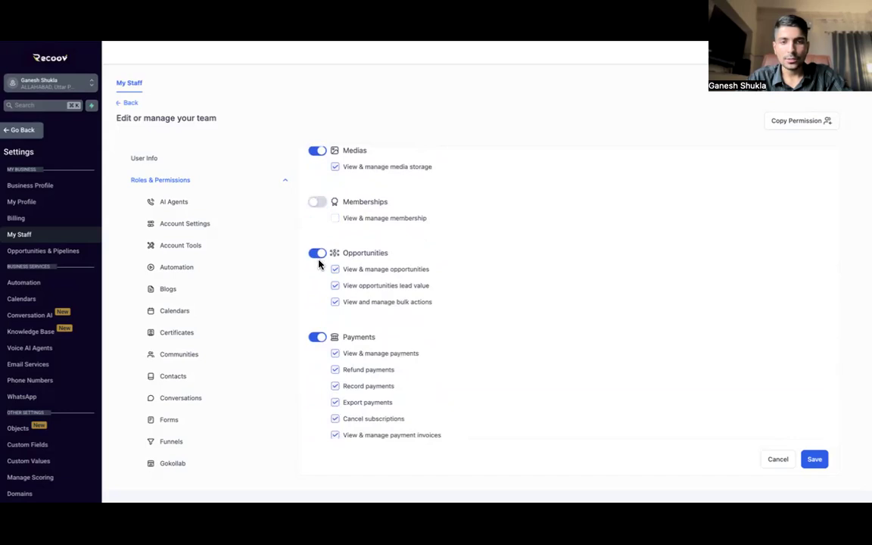
scroll(319, 260, "down", 1)
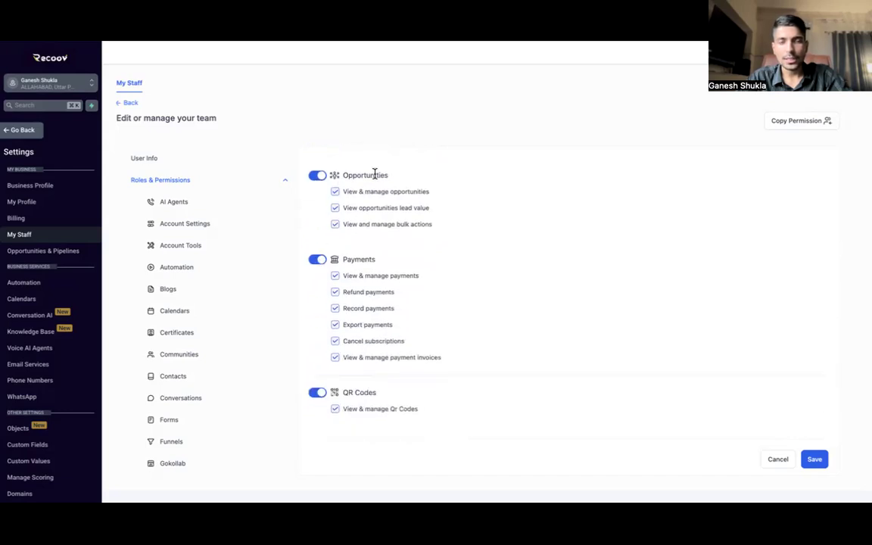
left_click(318, 259)
scroll(317, 259, "down", 2)
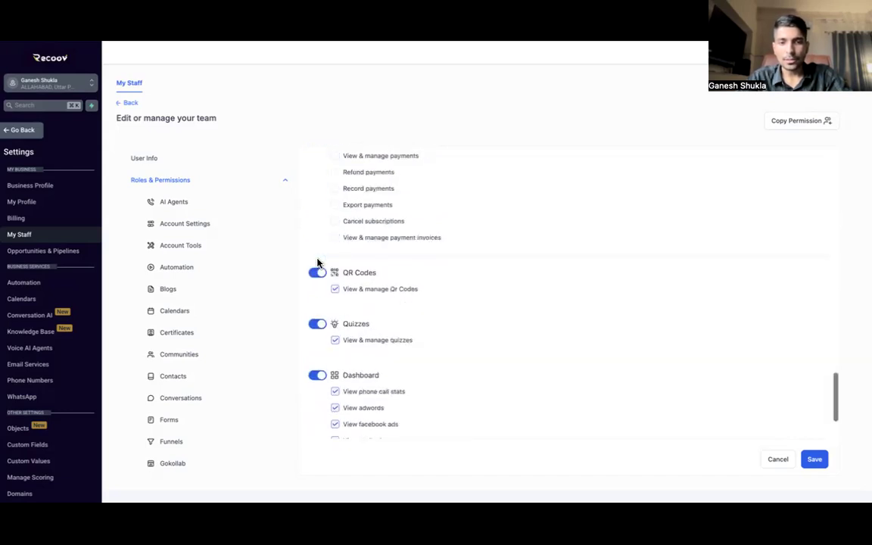
left_click(317, 274)
scroll(316, 278, "down", 2)
left_click(318, 189)
scroll(375, 265, "down", 1)
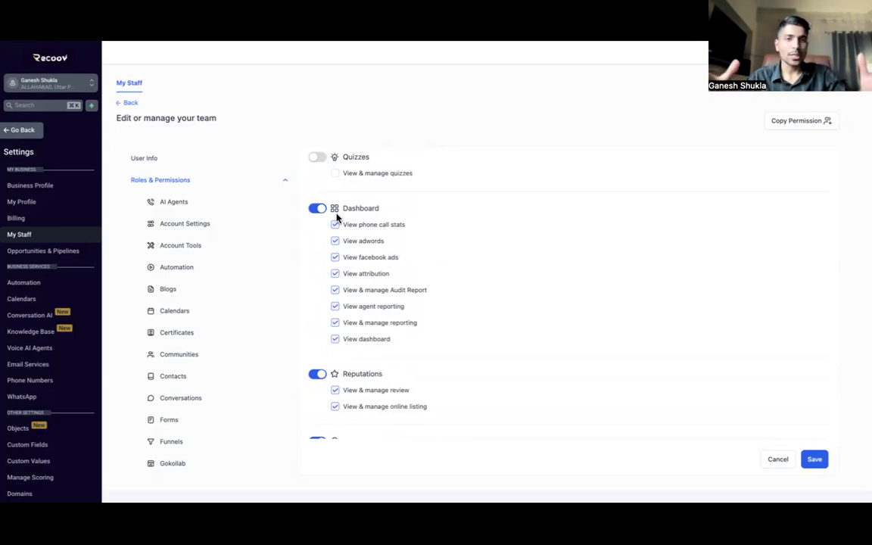
Step: Disable Dashboard, Reputations, Surveys, User Management and WordPress permissions
left_click(317, 218)
scroll(348, 257, "down", 2)
left_click(317, 298)
scroll(315, 280, "down", 2)
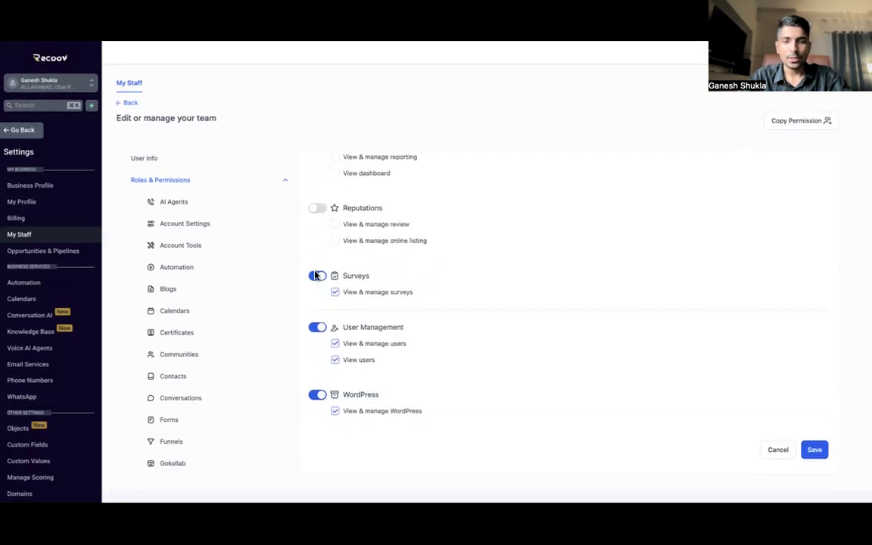
left_click(319, 281)
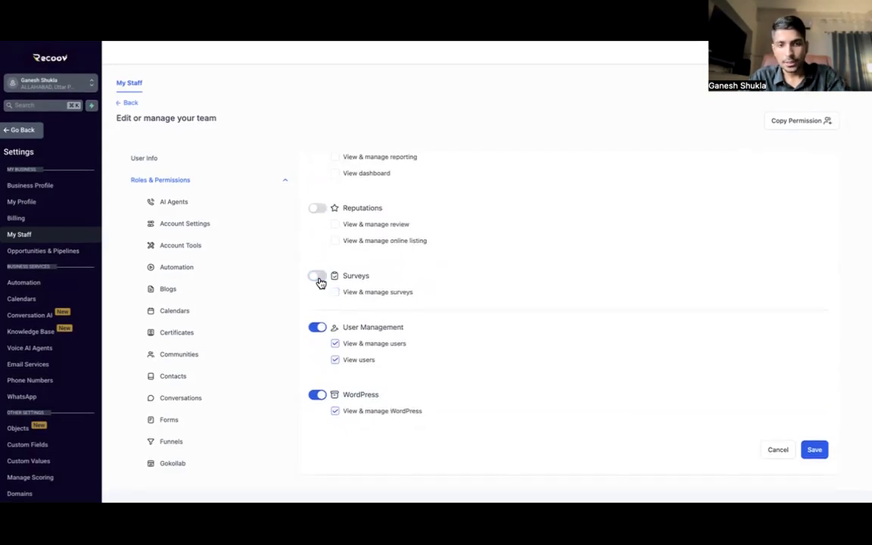
left_click(318, 328)
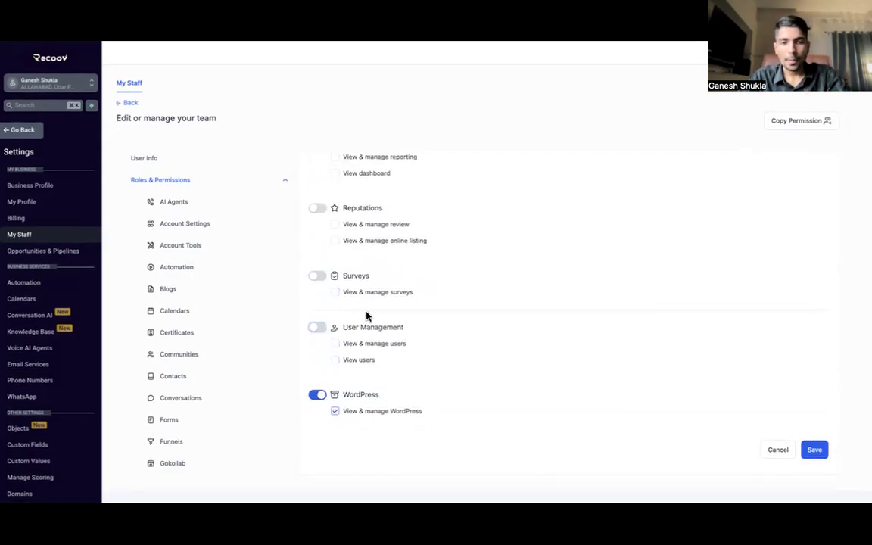
left_click(317, 395)
scroll(458, 320, "up", 3)
scroll(459, 321, "up", 5)
scroll(459, 320, "down", 3)
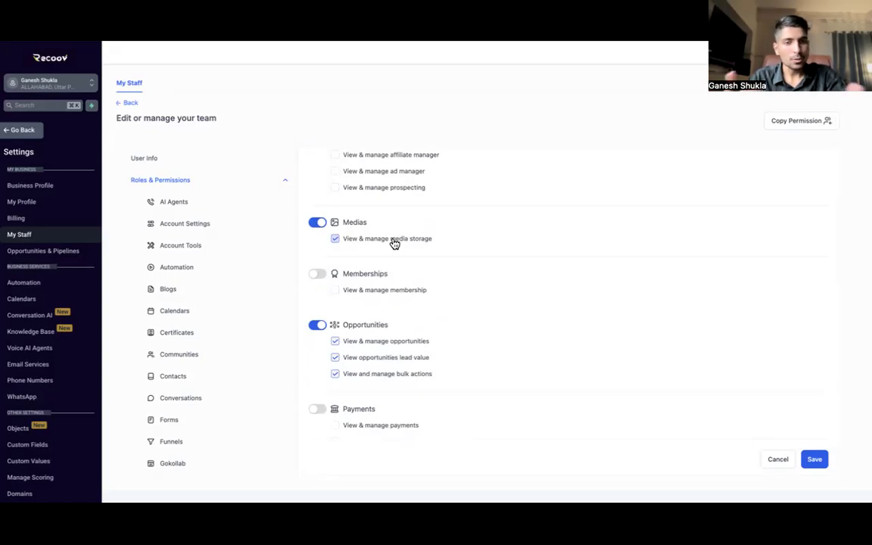
Step: Confirm Forms and Conversations remain enabled and save the staff role permissions
scroll(394, 244, "down", 2)
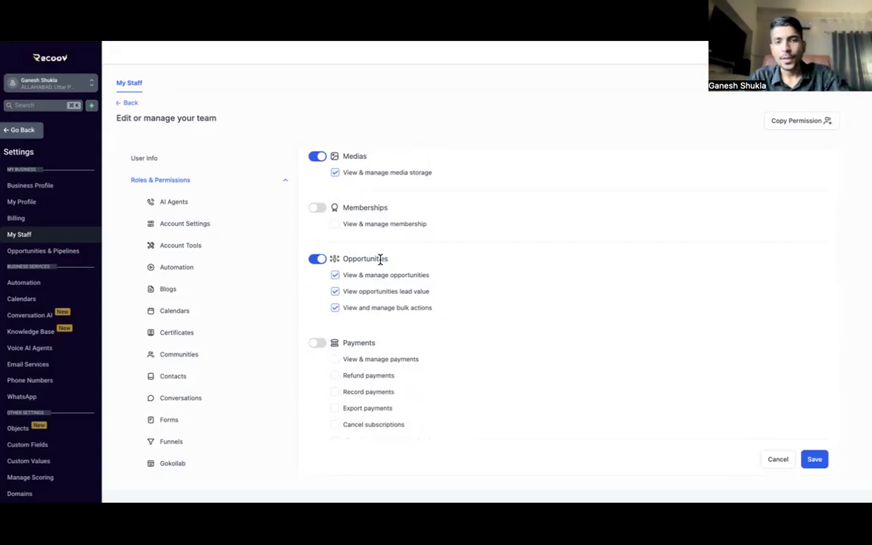
scroll(380, 259, "up", 3)
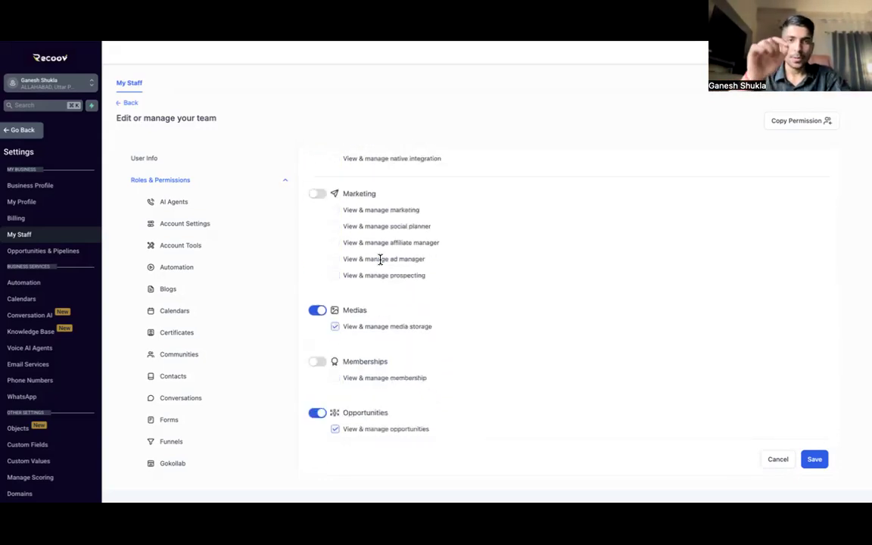
scroll(380, 259, "up", 5)
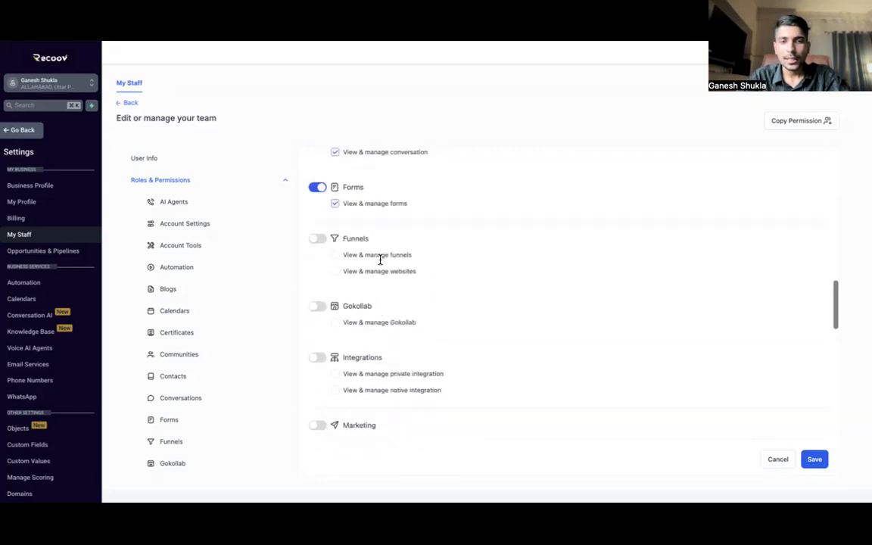
scroll(380, 259, "up", 3)
left_click_drag(343, 335, 366, 335)
left_click(449, 346)
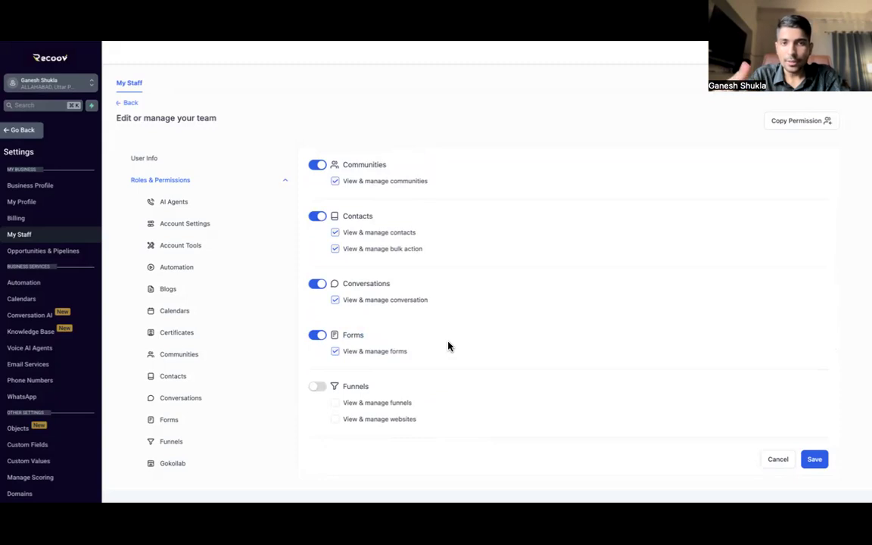
scroll(371, 303, "up", 1)
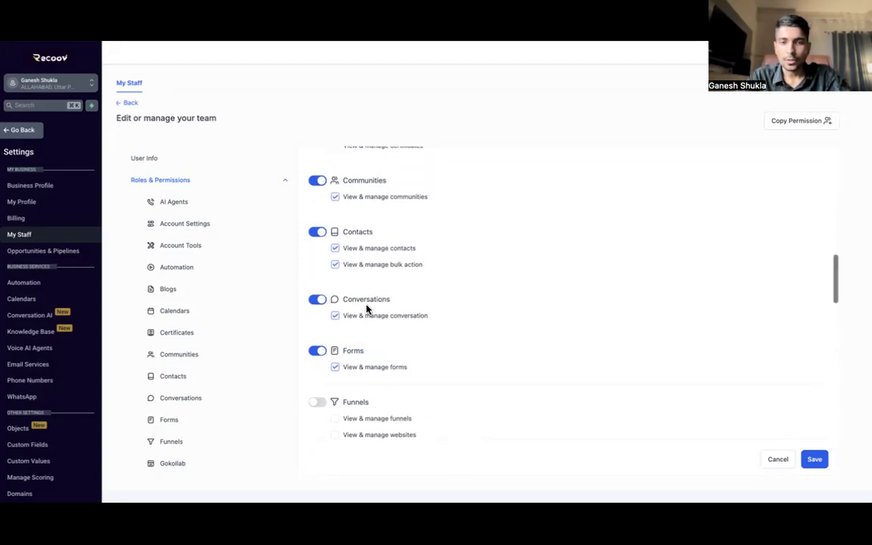
left_click_drag(343, 299, 399, 304)
left_click(376, 301)
scroll(376, 301, "up", 1)
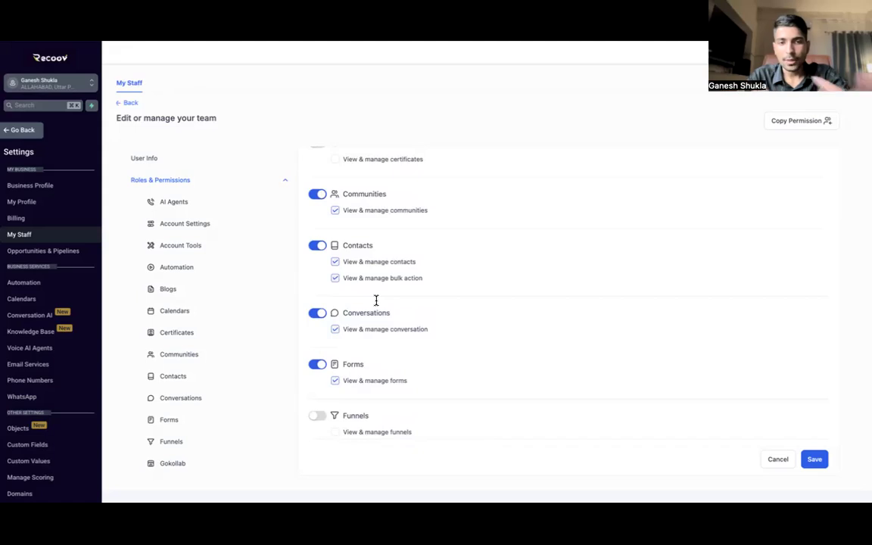
scroll(377, 300, "up", 3)
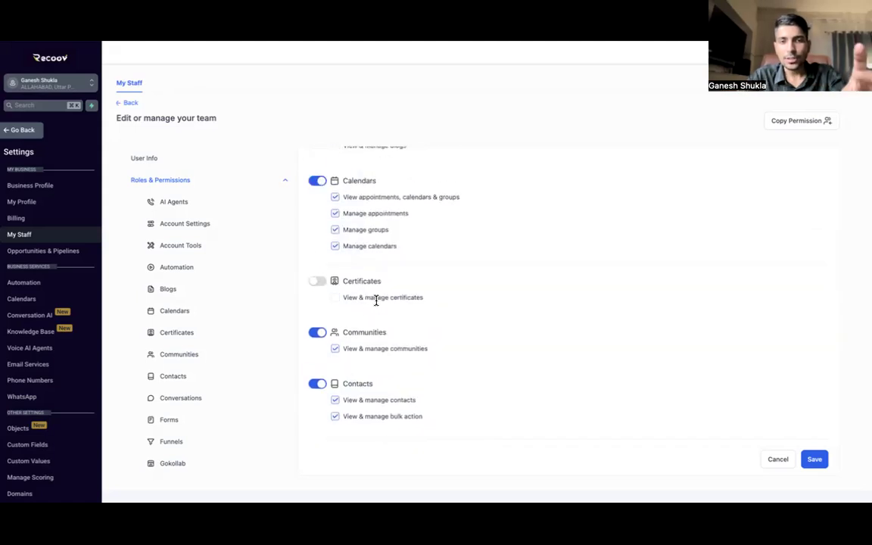
scroll(376, 300, "up", 3)
scroll(376, 301, "down", 3)
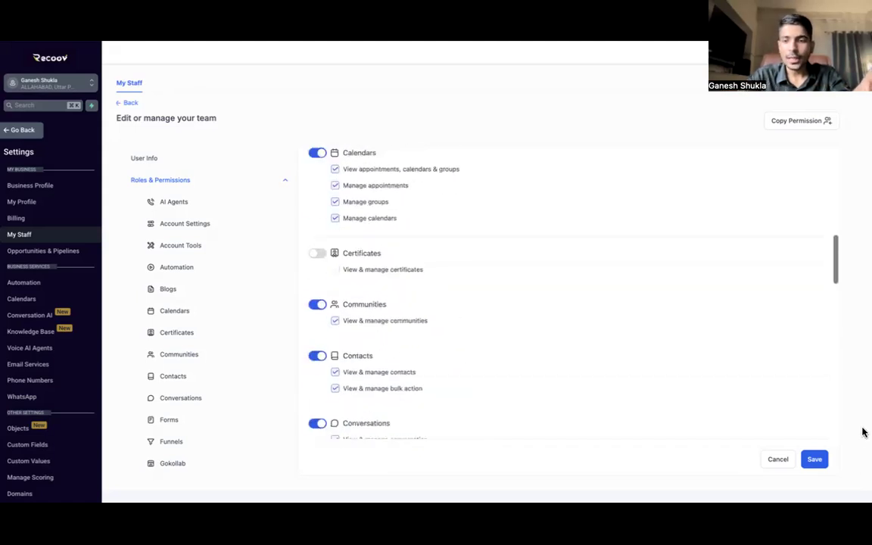
left_click(814, 460)
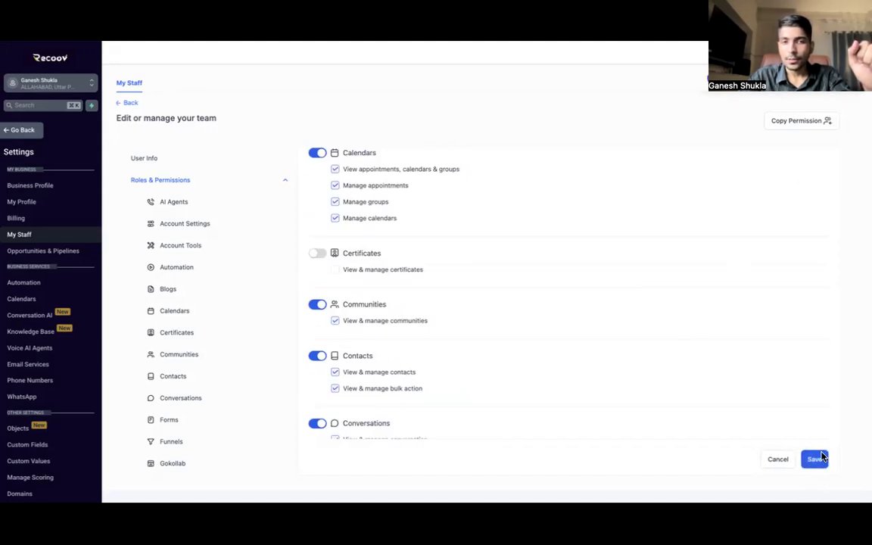
Step: Look through Call & Voicemail and User Availability settings, then show Calendar Configuration
left_click(285, 181)
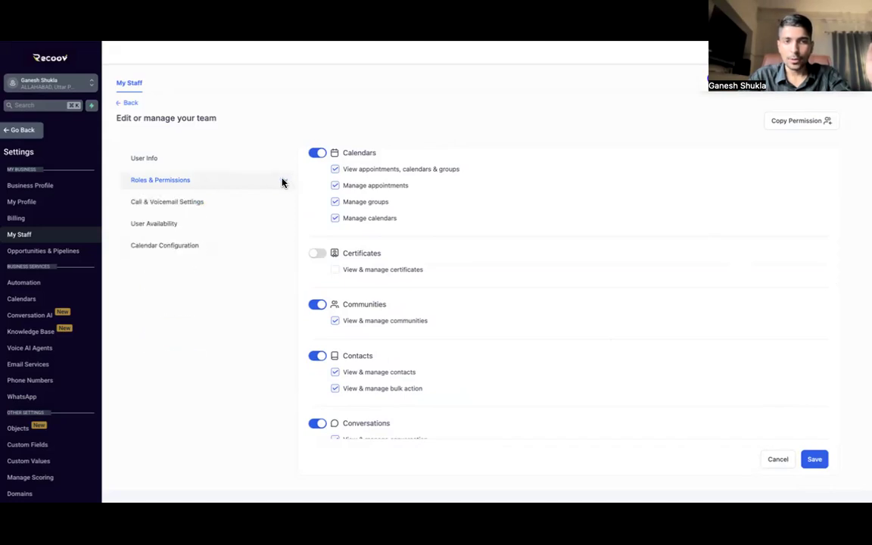
left_click(181, 206)
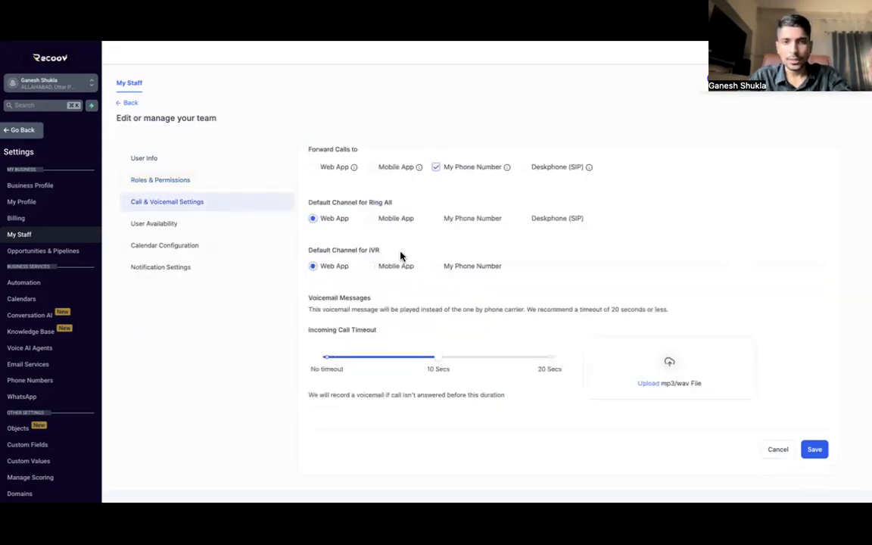
left_click(161, 225)
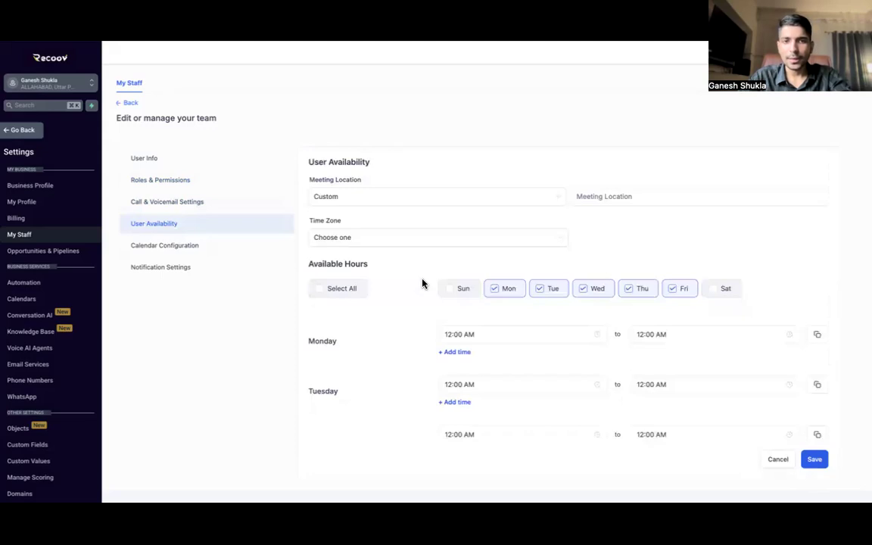
scroll(416, 202, "down", 2)
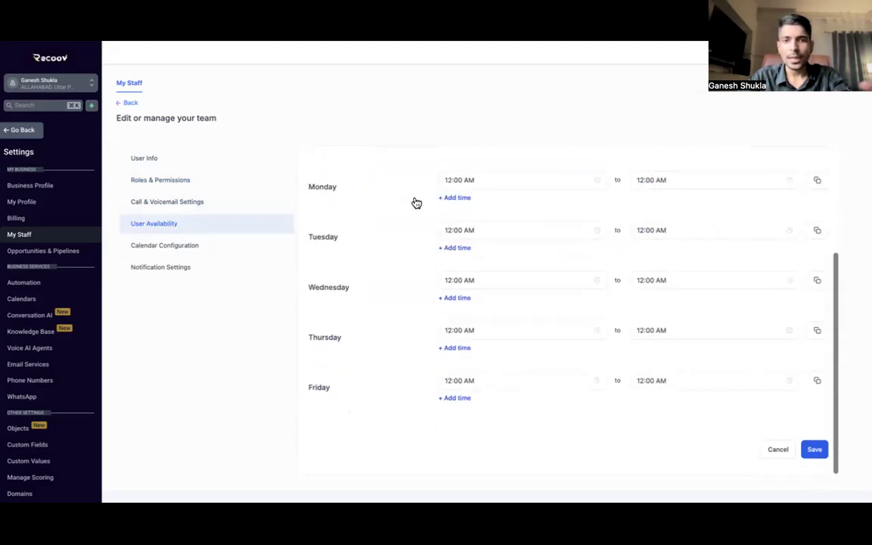
scroll(408, 205, "up", 2)
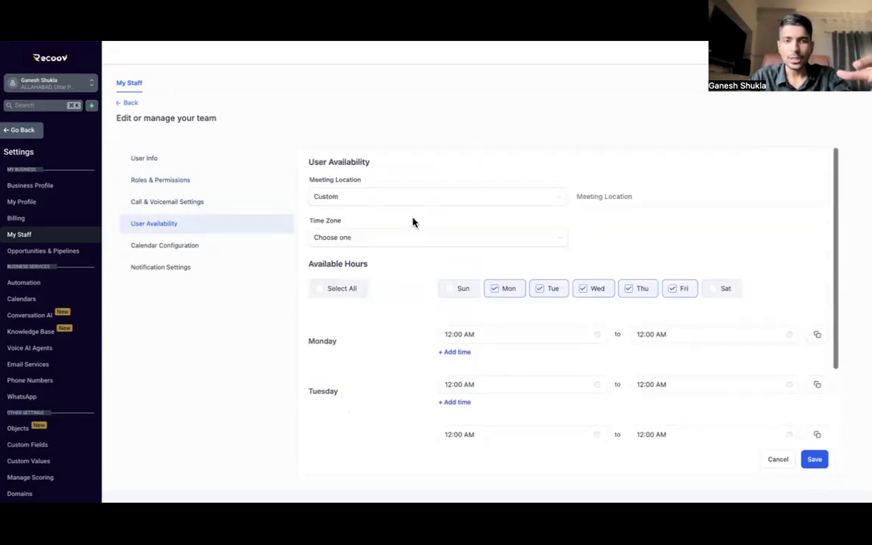
left_click(192, 247)
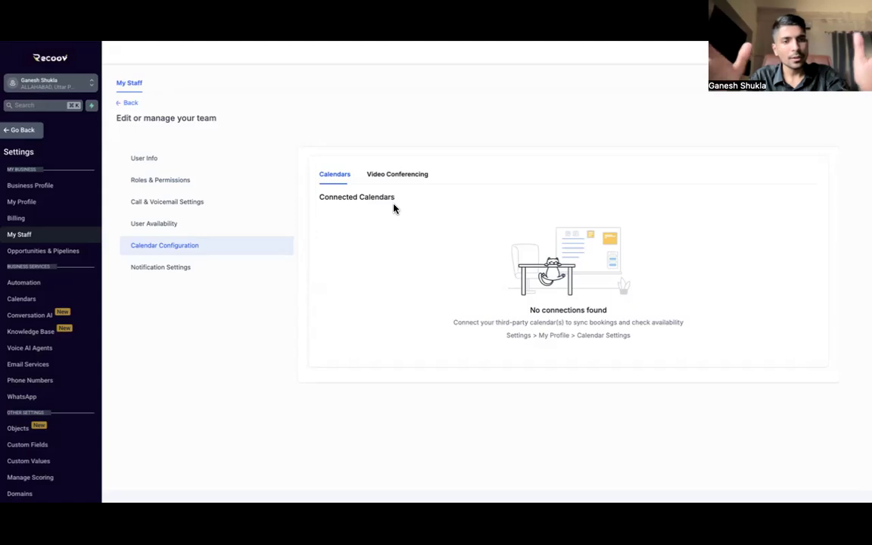
Step: Switch to the staff member's Notification Settings section
left_click(186, 271)
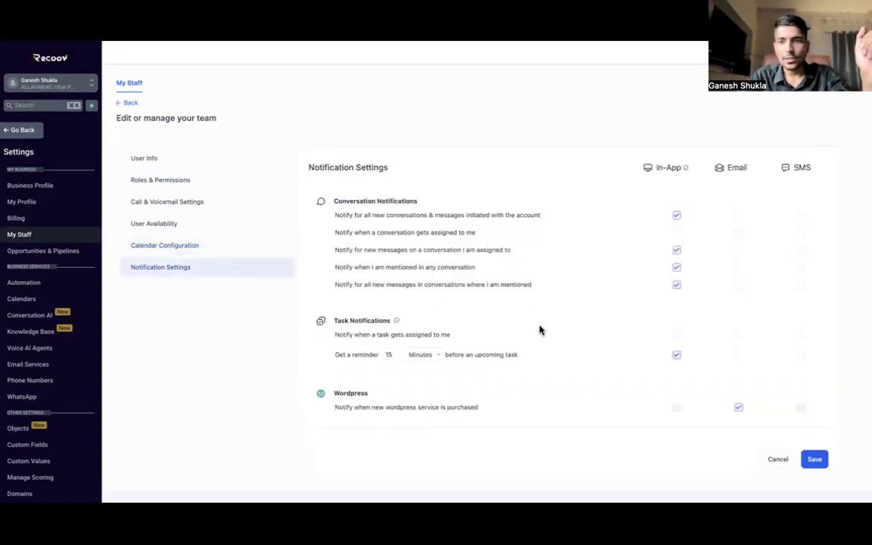
scroll(500, 272, "down", 5)
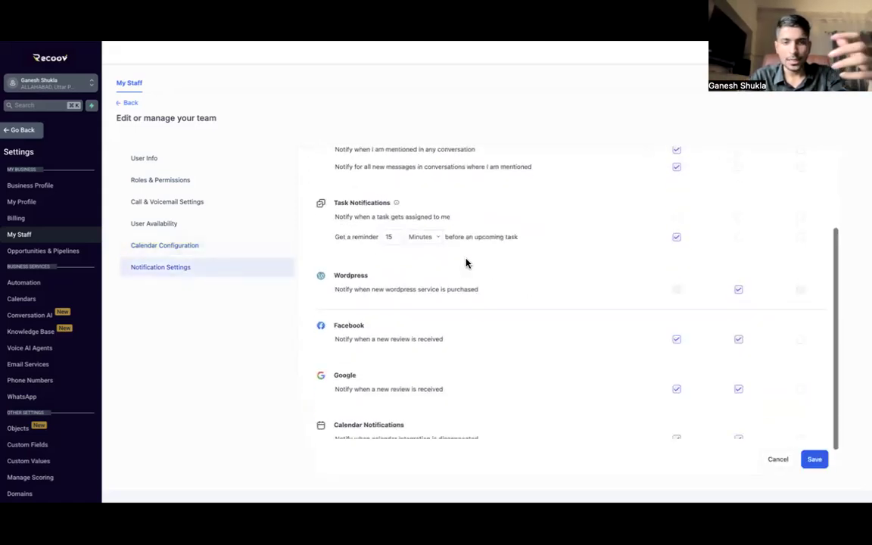
scroll(467, 263, "up", 5)
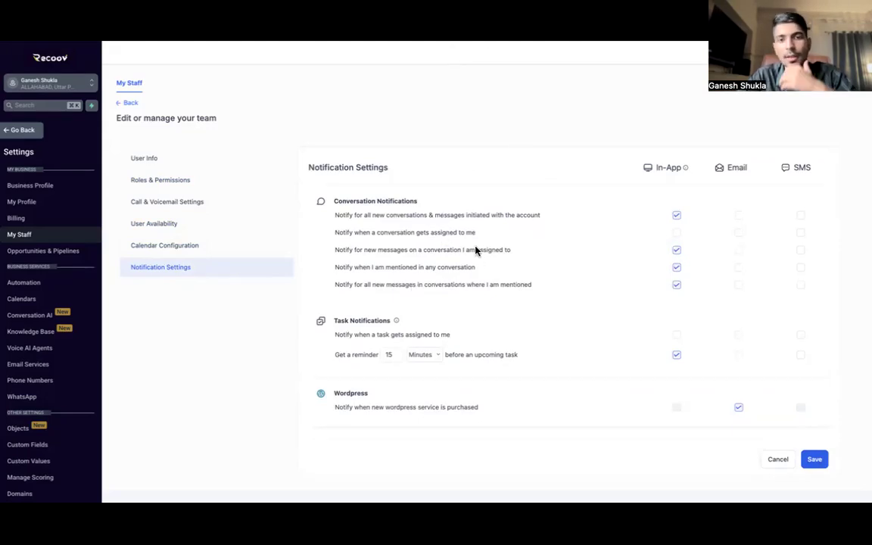
scroll(475, 250, "down", 2)
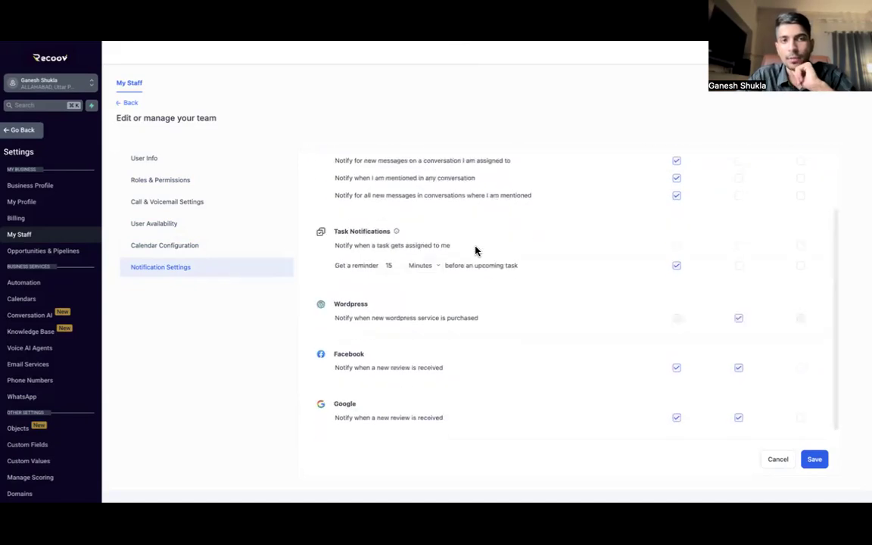
scroll(475, 250, "up", 2)
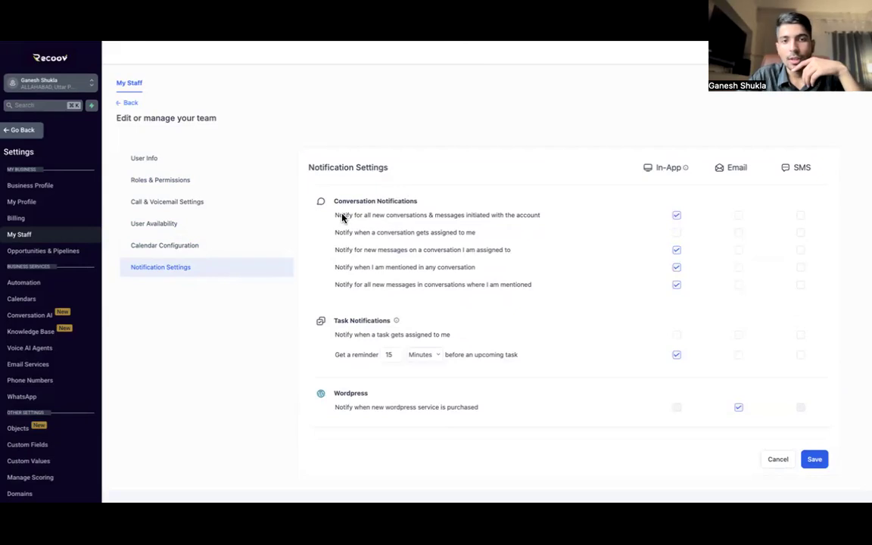
left_click_drag(337, 217, 458, 218)
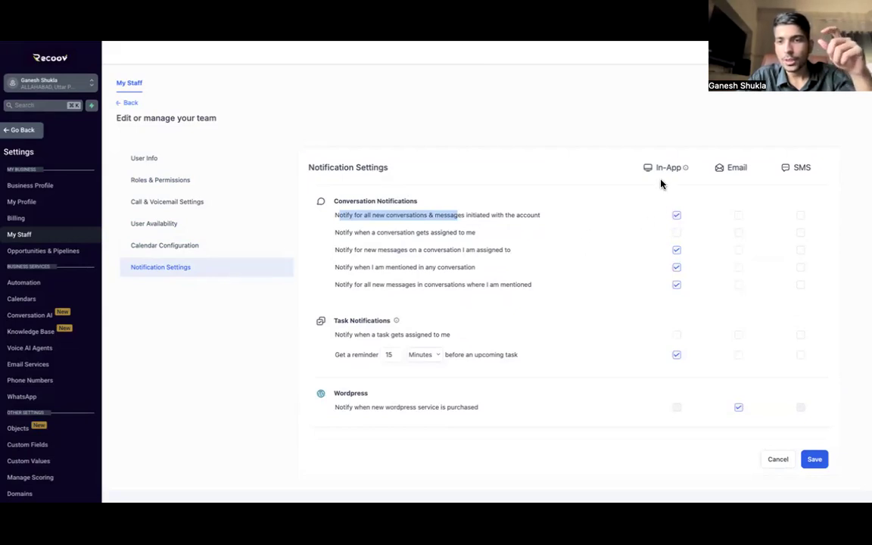
left_click_drag(656, 167, 679, 168)
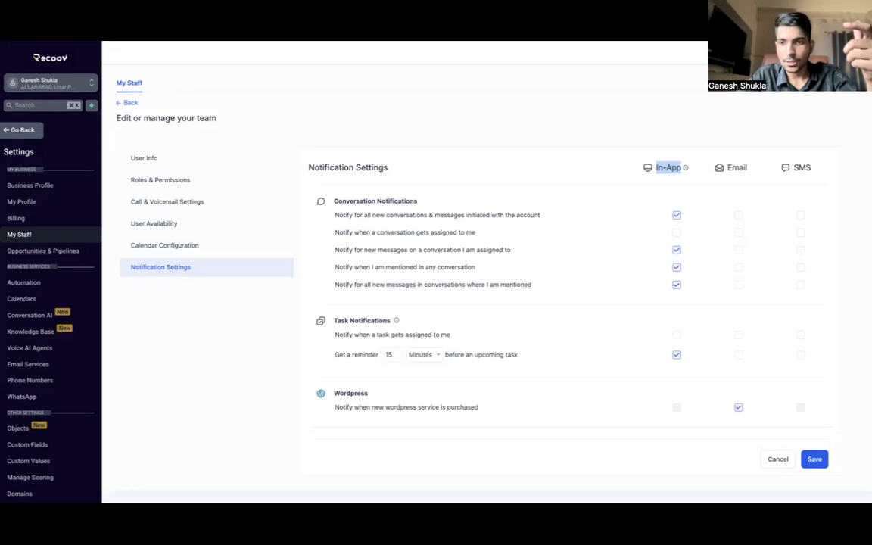
left_click(736, 149)
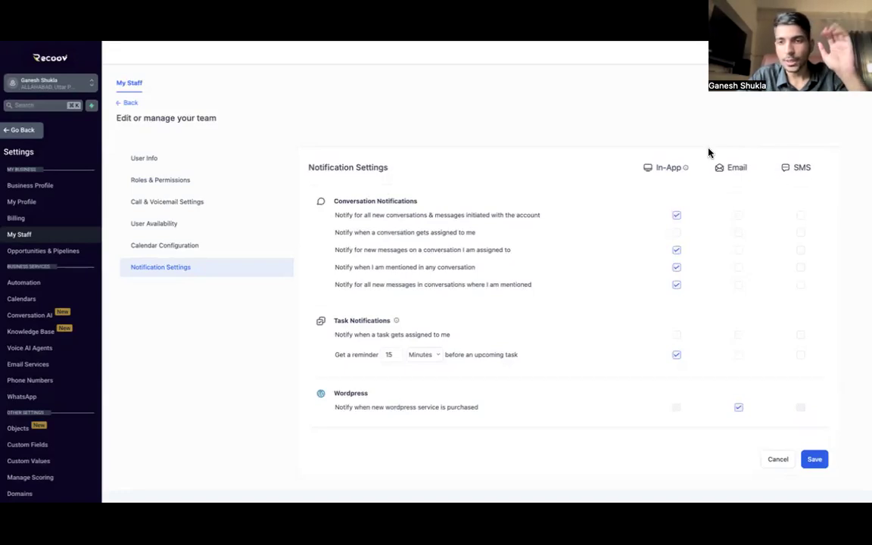
left_click_drag(724, 167, 747, 173)
left_click(739, 168)
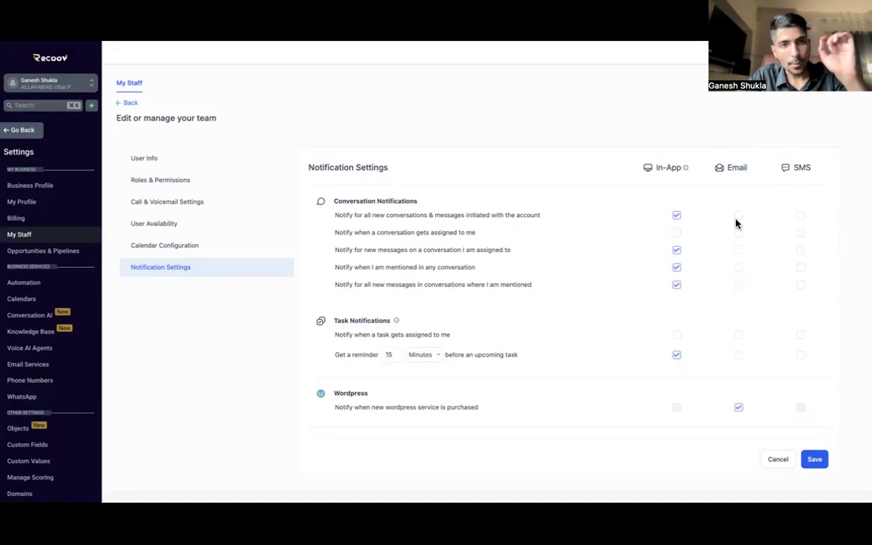
left_click_drag(715, 170, 747, 170)
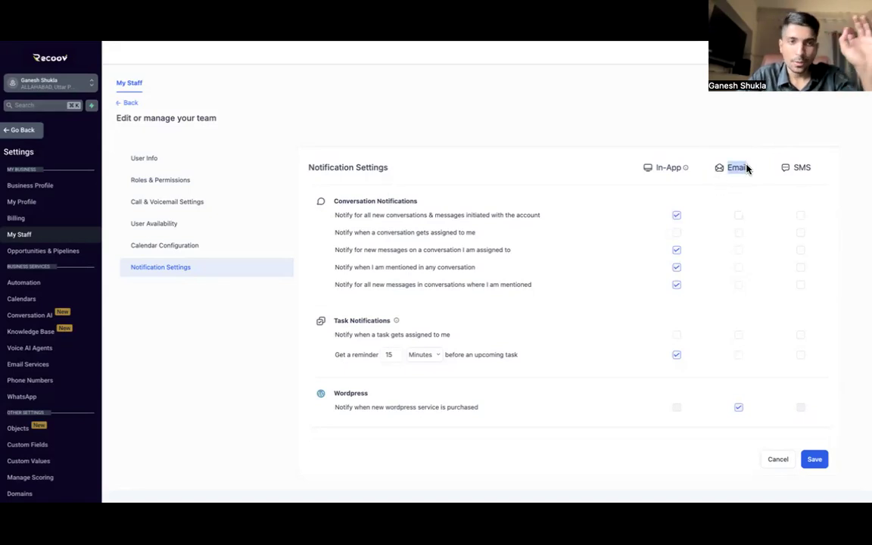
left_click(733, 168)
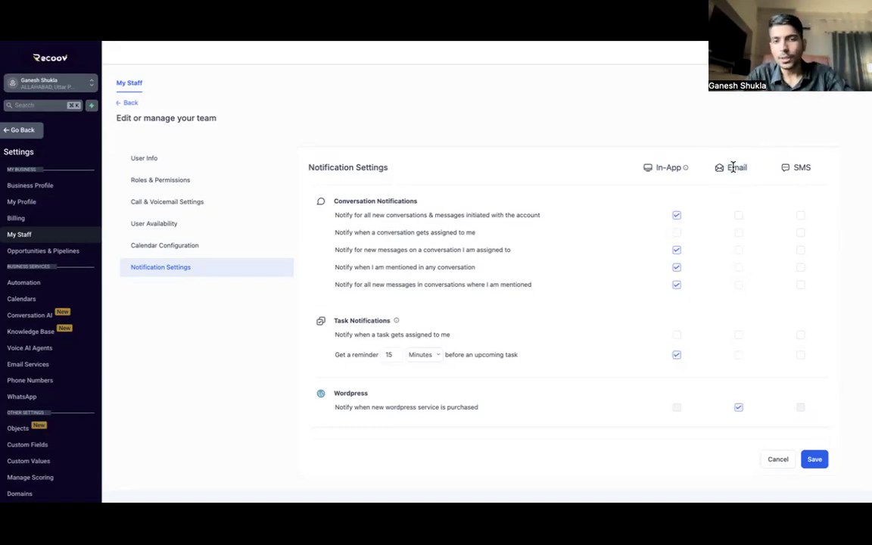
left_click_drag(332, 216, 405, 215)
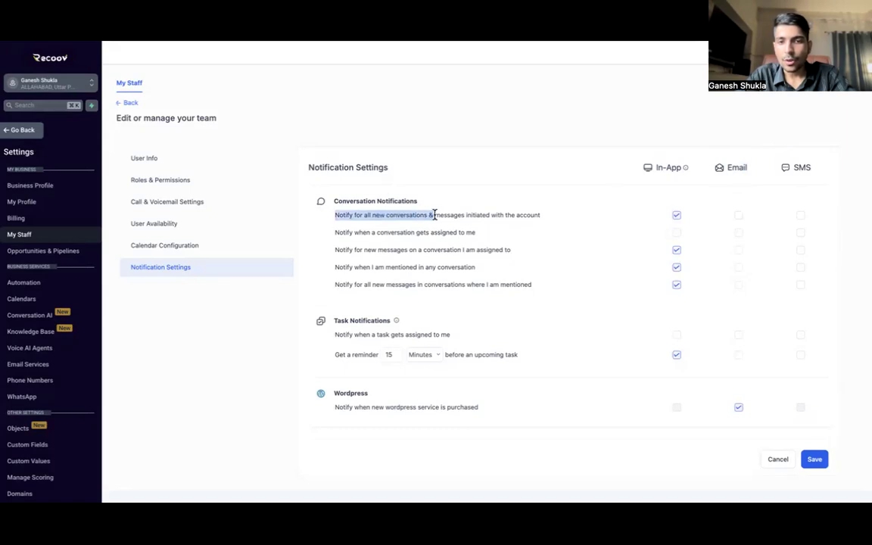
left_click(691, 203)
left_click_drag(631, 180, 683, 177)
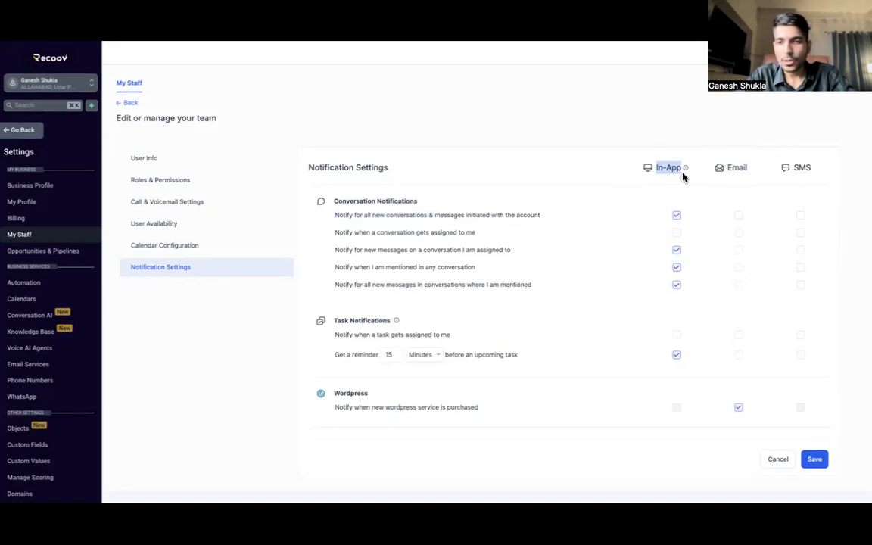
Step: Enable In-App alerts for conversations assigned to the user and review the mention notifications
scroll(574, 256, "down", 1)
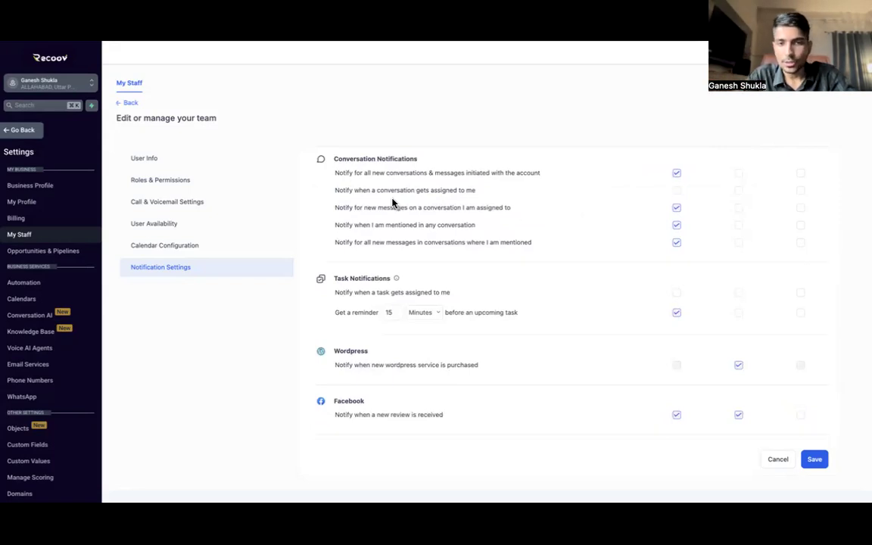
left_click_drag(327, 189, 443, 192)
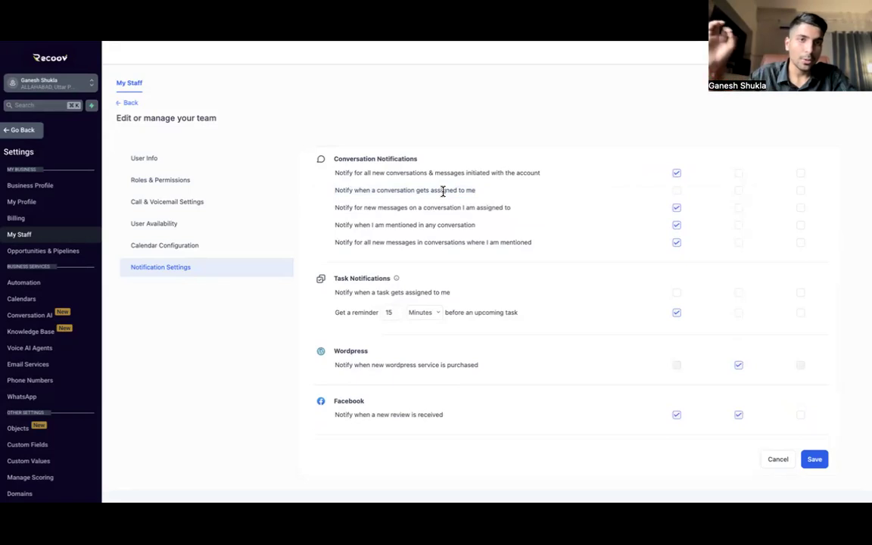
left_click(676, 190)
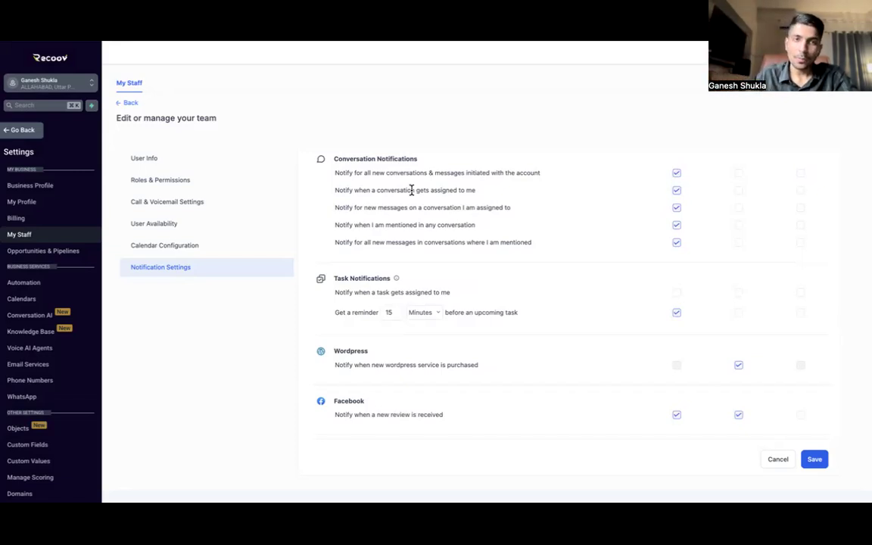
scroll(412, 190, "down", 2)
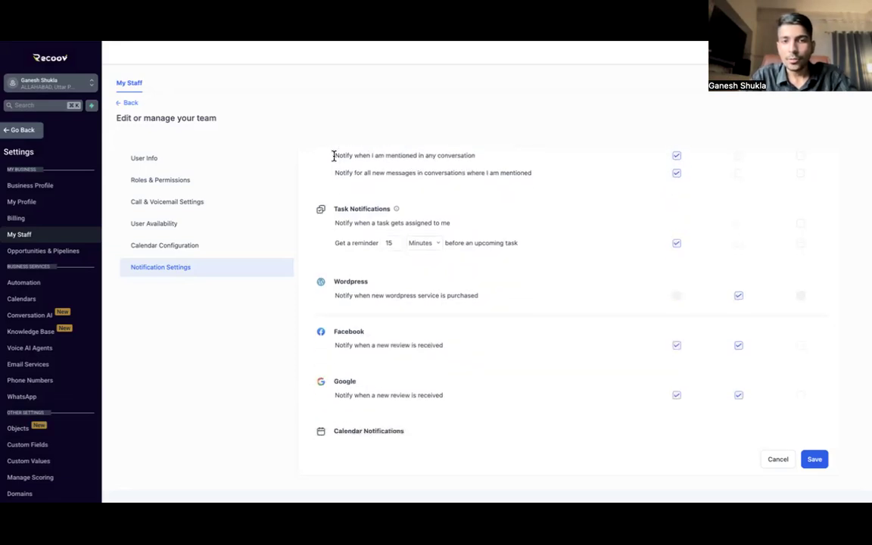
left_click_drag(334, 155, 495, 160)
left_click(459, 192)
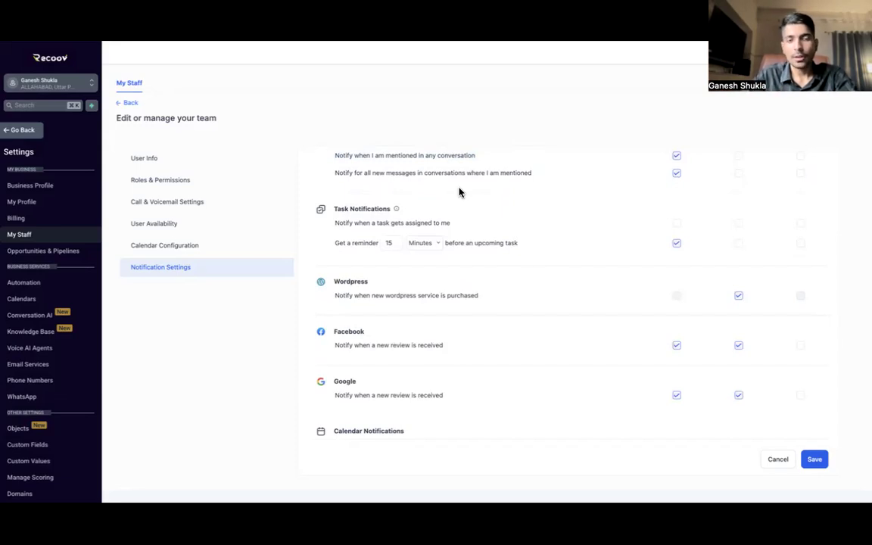
scroll(459, 192, "up", 1)
left_click_drag(335, 206, 397, 205)
left_click(416, 205)
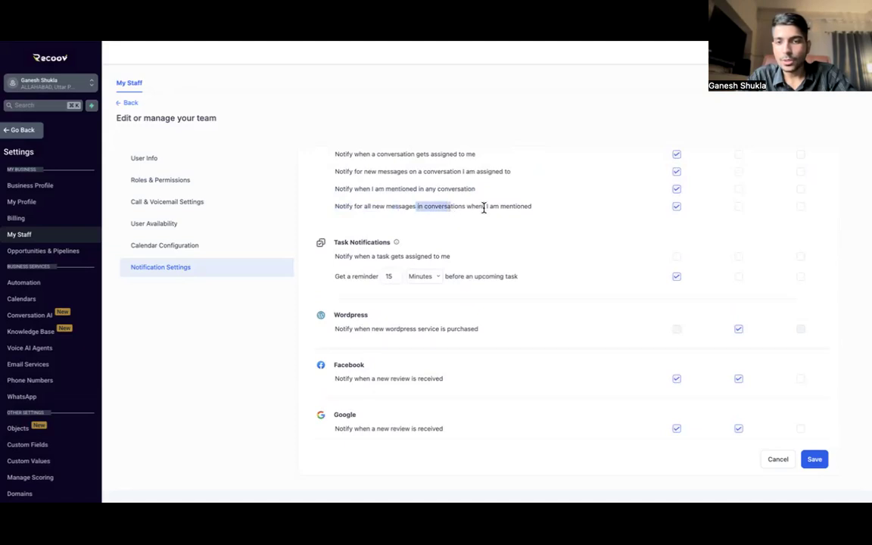
Step: Turn on the In-App alert for 'Notify when a task gets assigned to me'
left_click_drag(480, 206, 544, 211)
scroll(544, 211, "up", 2)
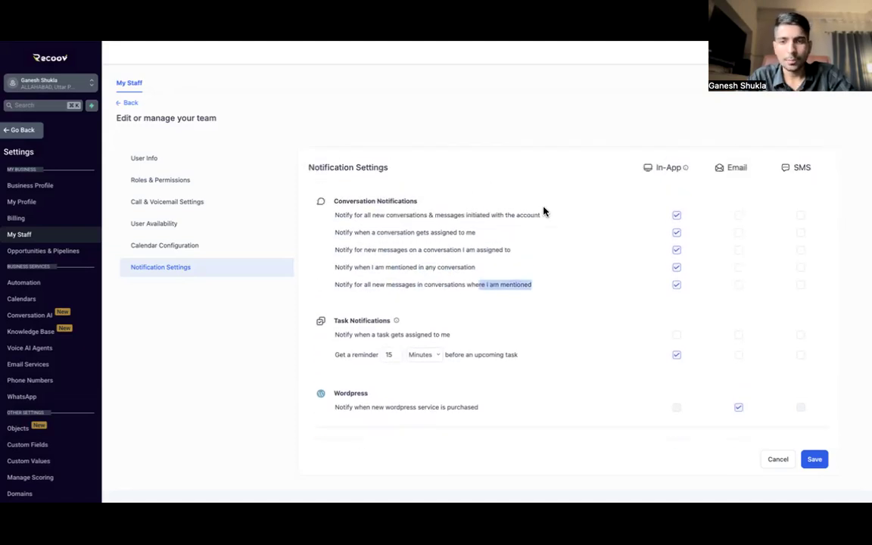
scroll(544, 211, "down", 3)
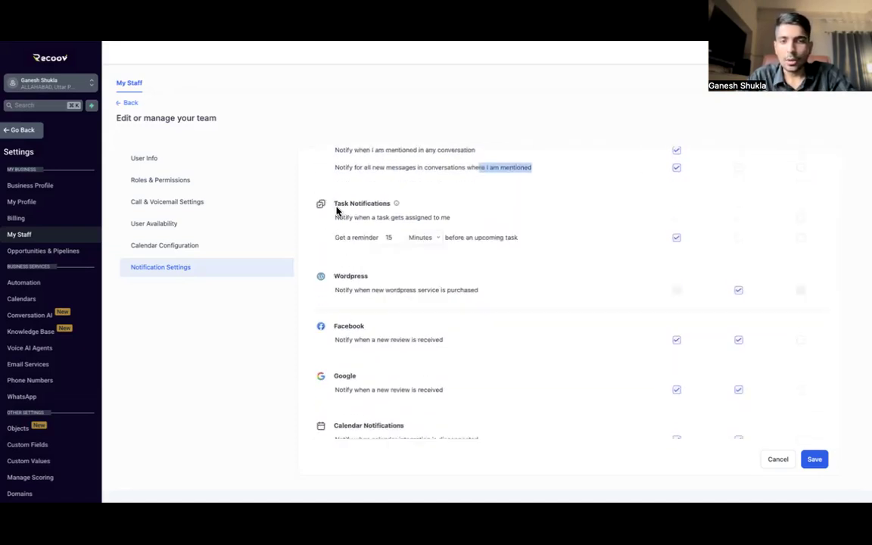
left_click_drag(333, 204, 390, 207)
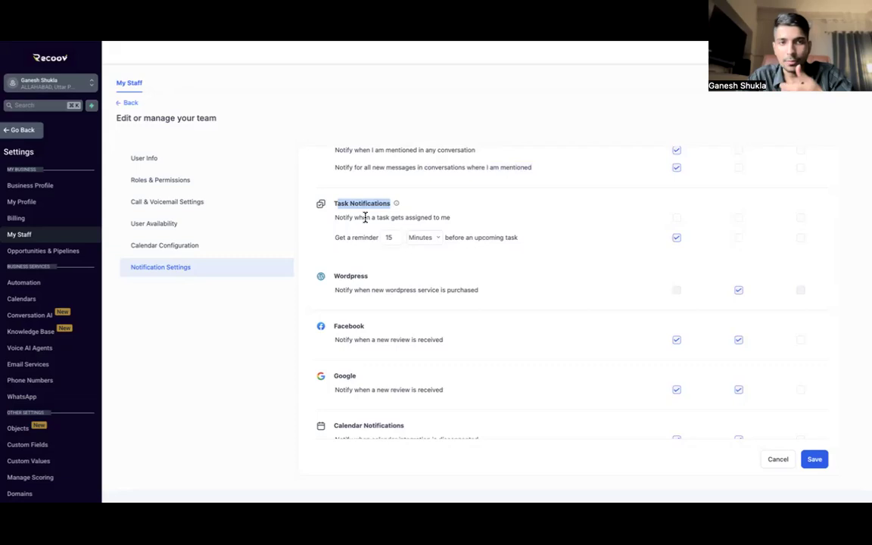
left_click_drag(336, 219, 456, 223)
left_click(436, 220)
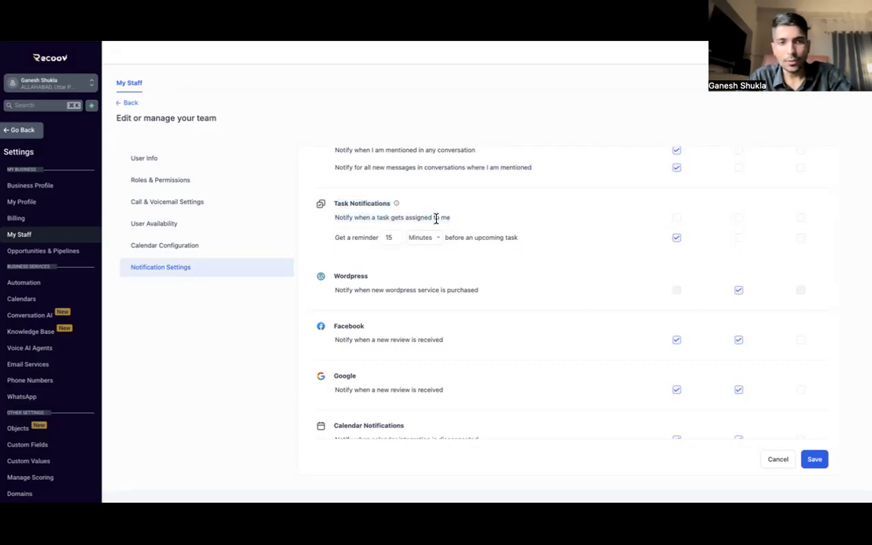
left_click_drag(336, 238, 369, 238)
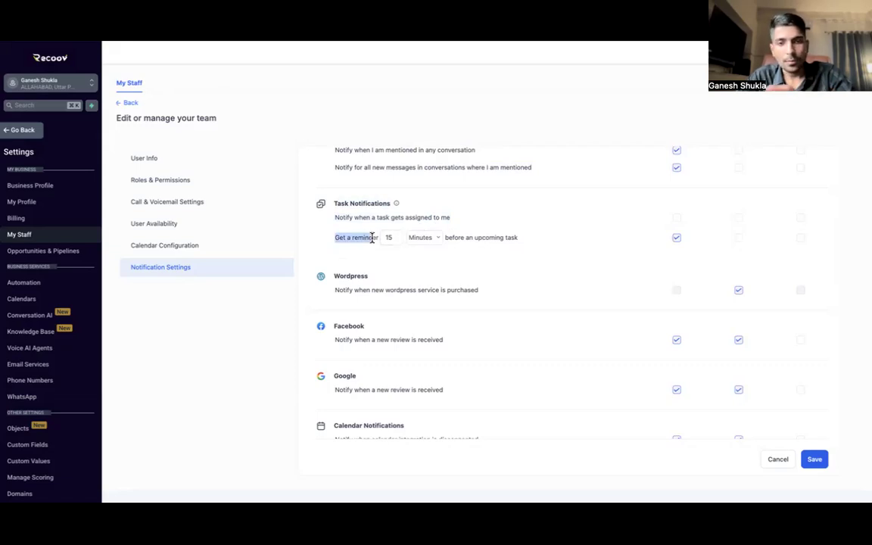
left_click(677, 218)
left_click(351, 240)
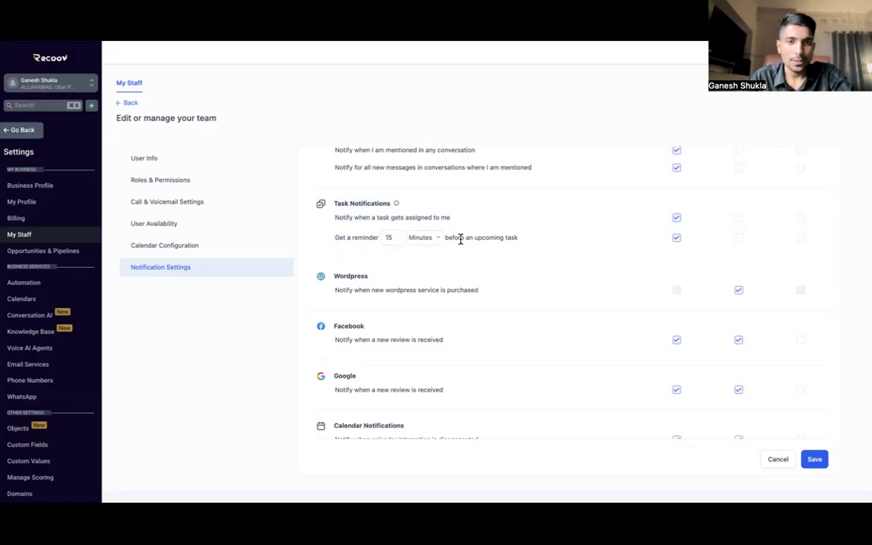
Step: Review the Wordpress and Facebook review notification rows
scroll(460, 239, "down", 2)
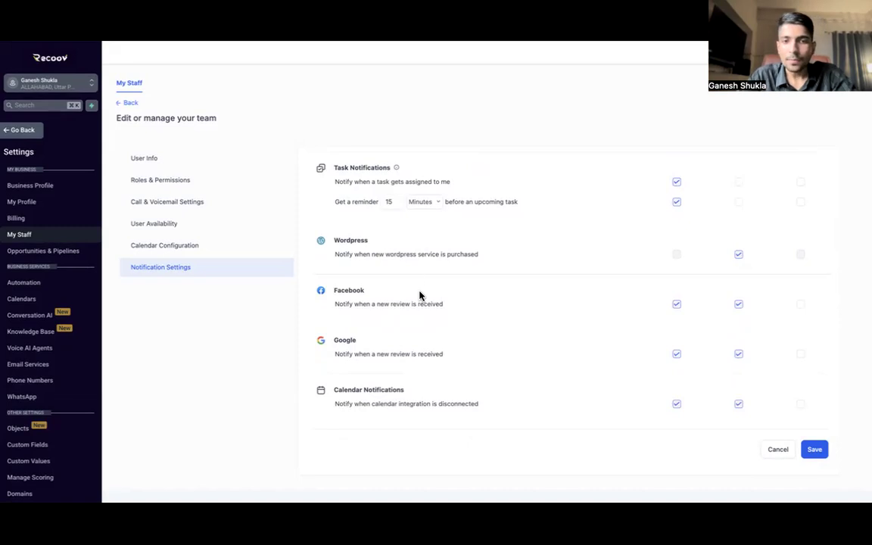
triple_click(409, 254)
left_click(524, 247)
scroll(540, 327, "up", 1)
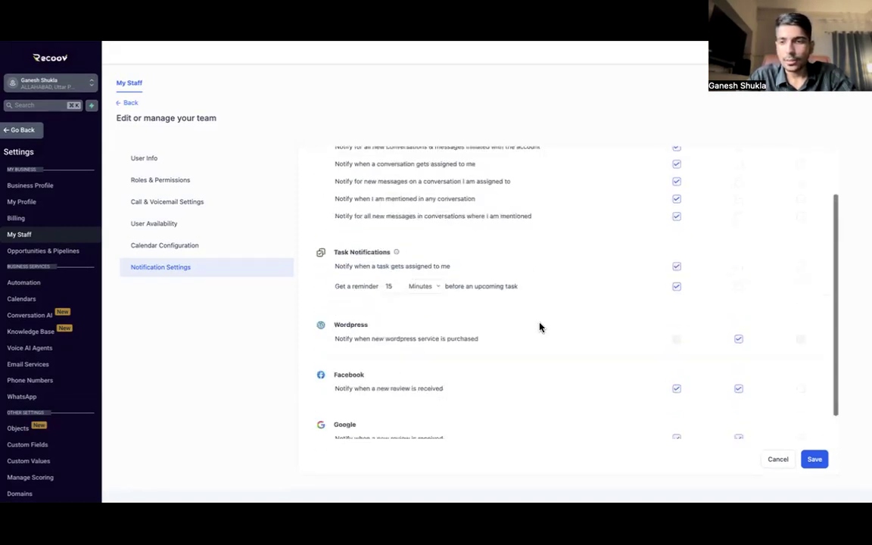
scroll(542, 327, "down", 1)
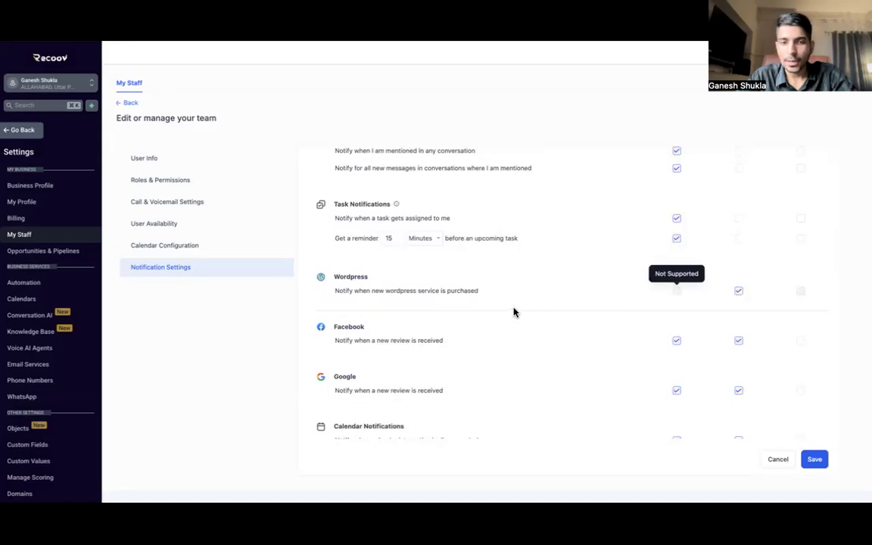
scroll(514, 312, "down", 1)
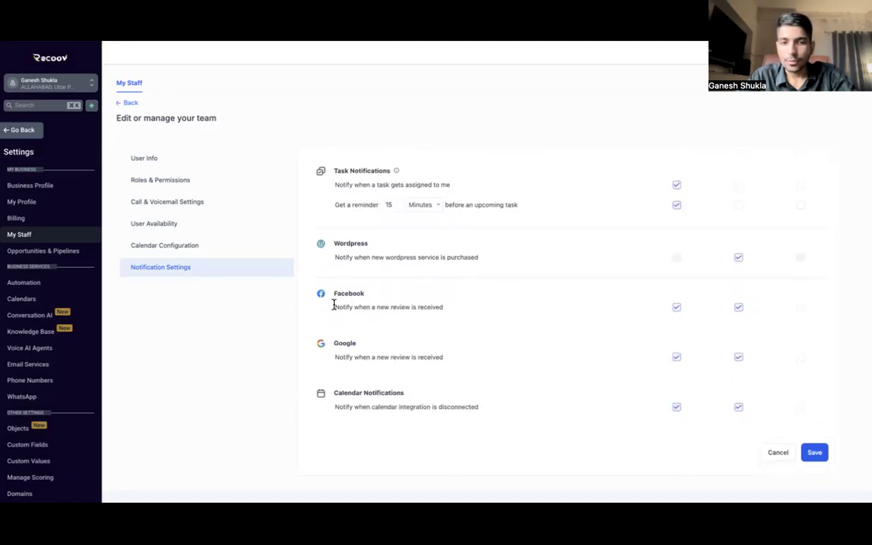
left_click_drag(333, 305, 456, 314)
left_click(420, 306)
scroll(419, 306, "down", 1)
Step: Check the Google review and Calendar Notifications rows, then save the notification preferences
double_click(348, 340)
left_click_drag(379, 355, 461, 360)
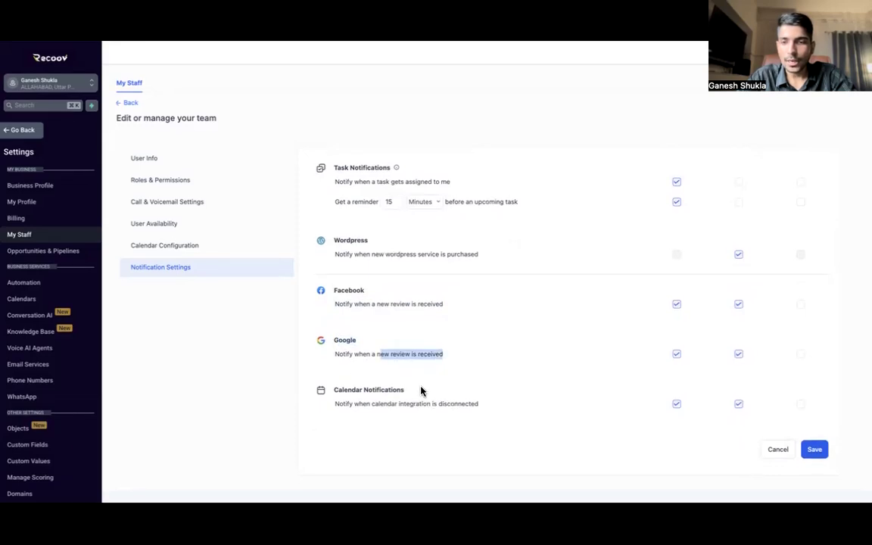
left_click_drag(333, 389, 419, 392)
left_click_drag(341, 403, 453, 402)
left_click(483, 409)
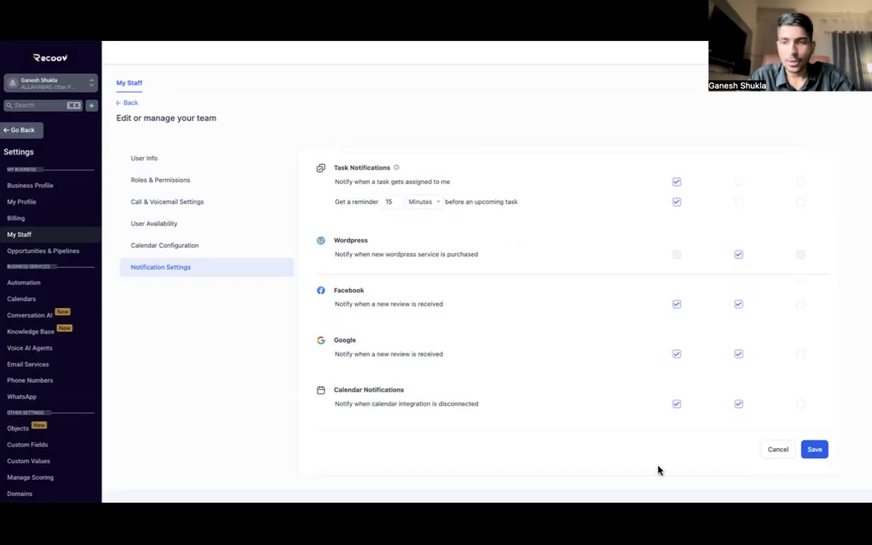
scroll(655, 296, "up", 4)
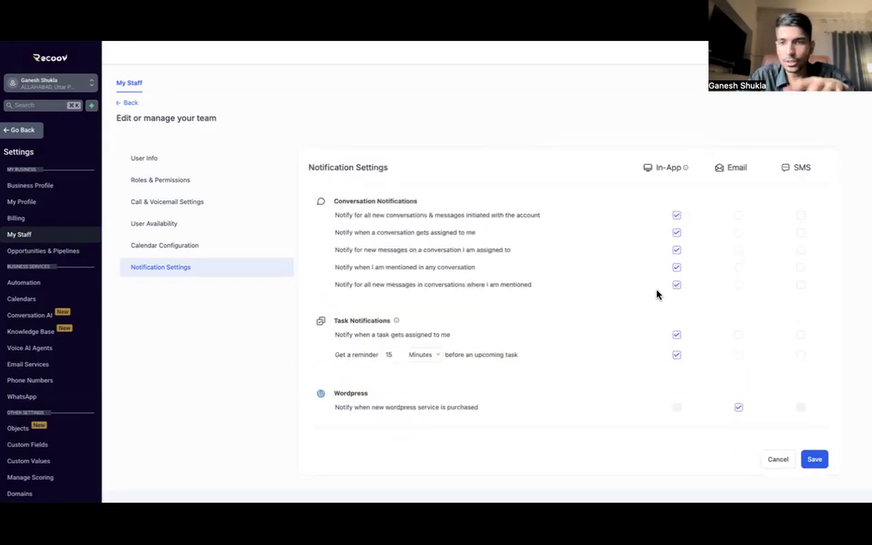
scroll(658, 296, "down", 4)
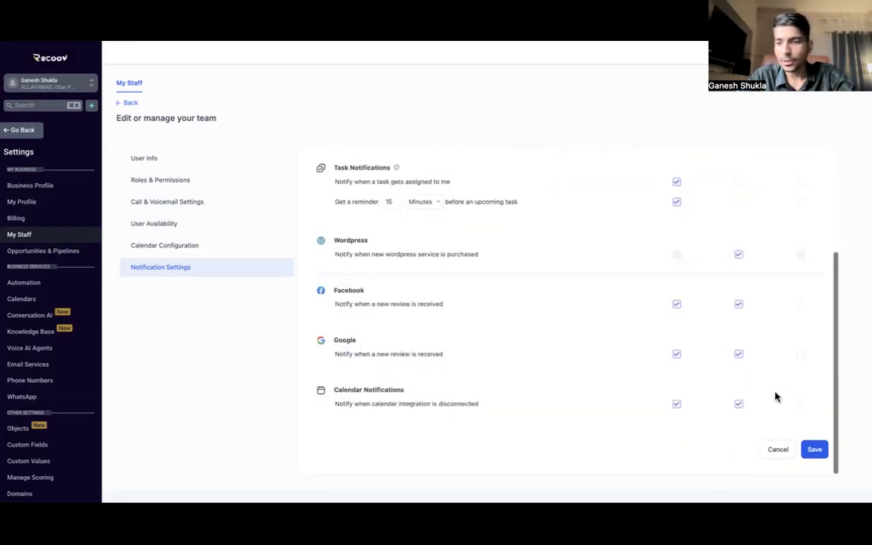
left_click(815, 450)
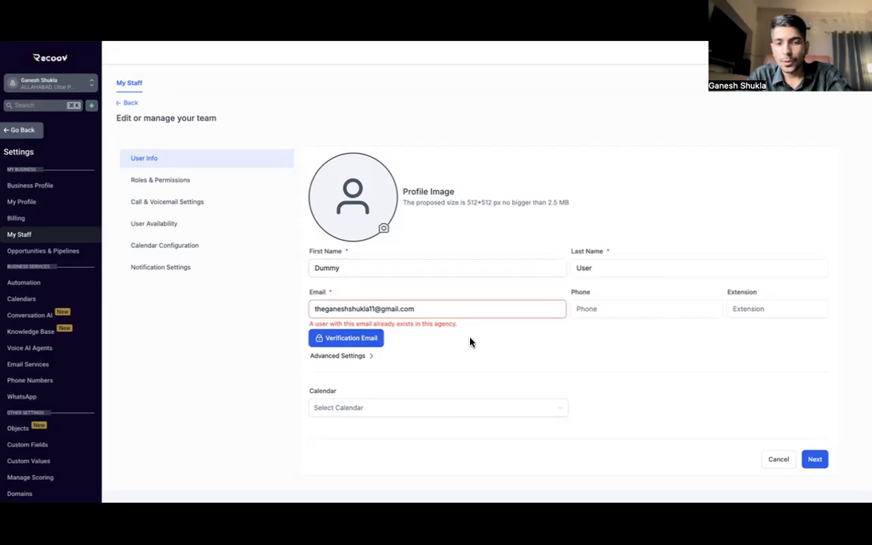
Step: Expand Advanced Settings on User Info to show the empty password field
mouse_move(432, 306)
left_mouse_down()
mouse_move(287, 315)
mouse_move(428, 308)
left_mouse_up()
left_click(230, 327)
scroll(446, 351, "down", 1)
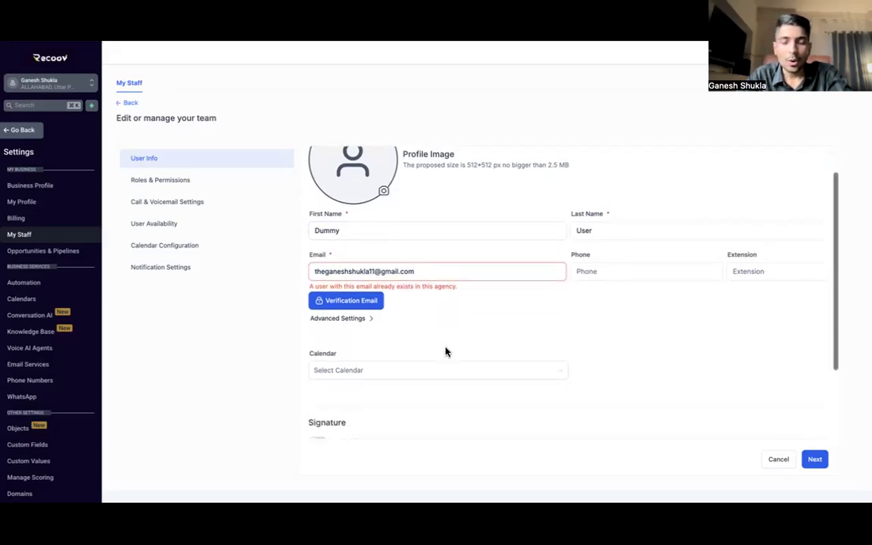
left_click(360, 316)
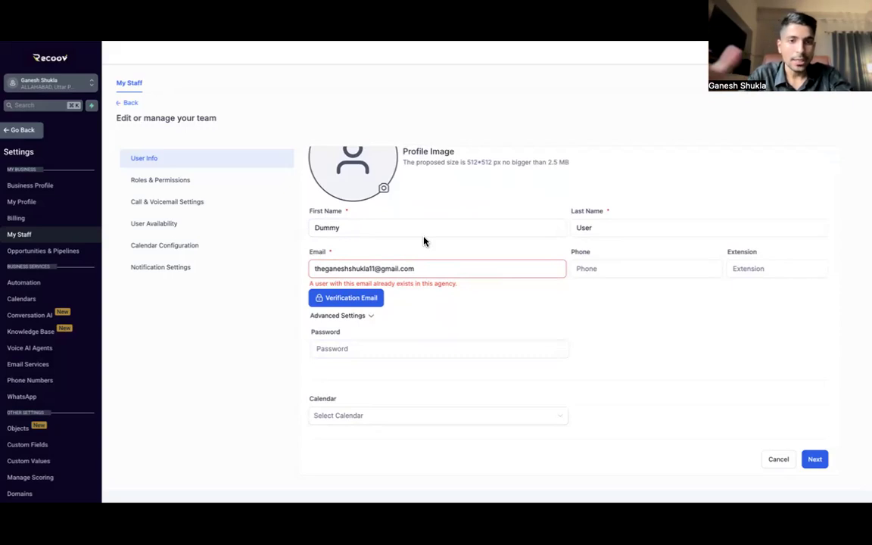
Step: Enter a valid new password for Dummy User and collapse then re-expand the password options
left_click(364, 345)
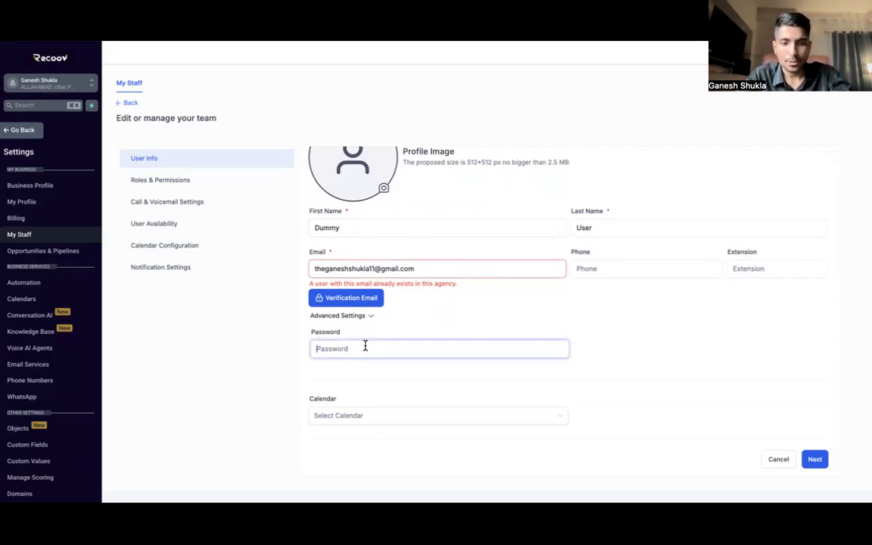
type("•••")
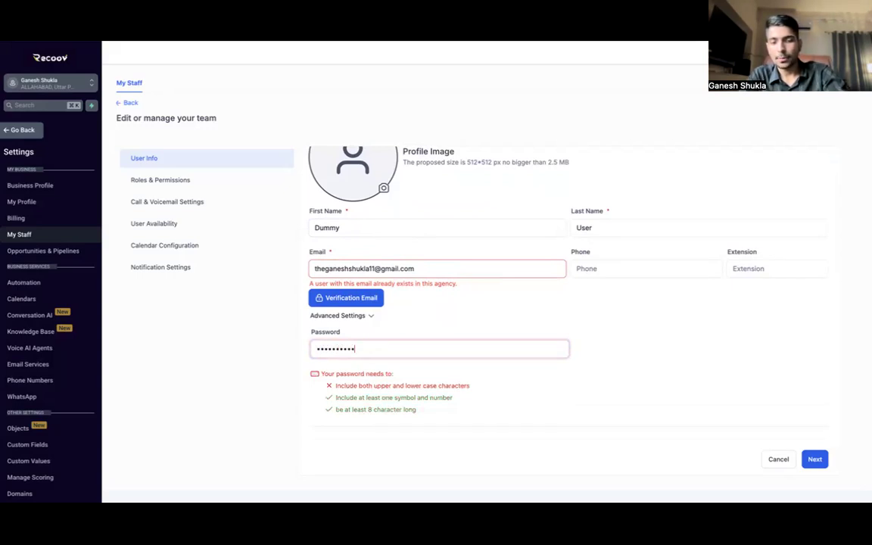
left_click(471, 324)
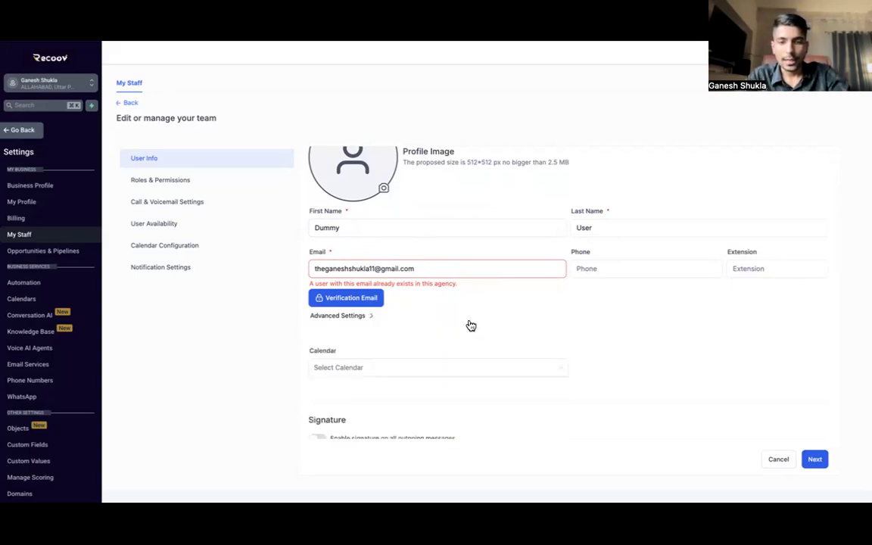
left_click(359, 317)
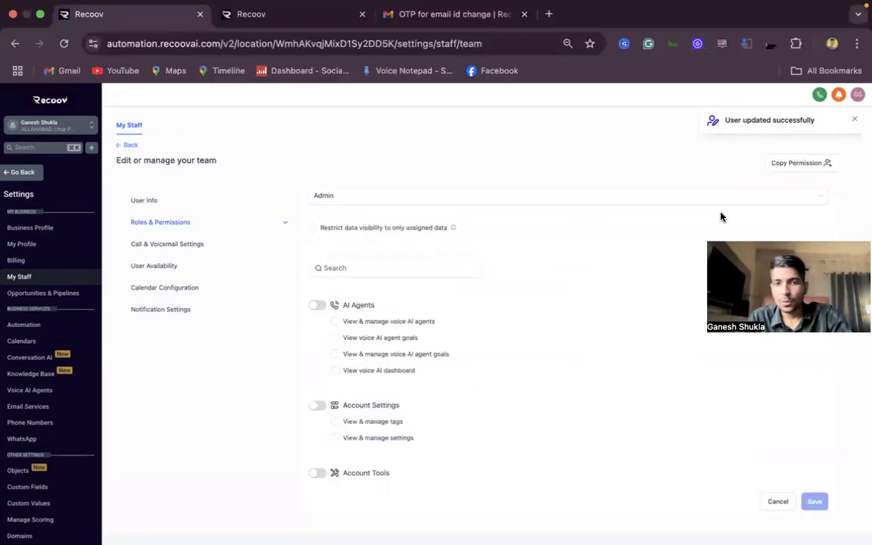
Step: Revisit Dummy User's basic info, then sign out of the admin account in the other Recoov tab
left_click(143, 201)
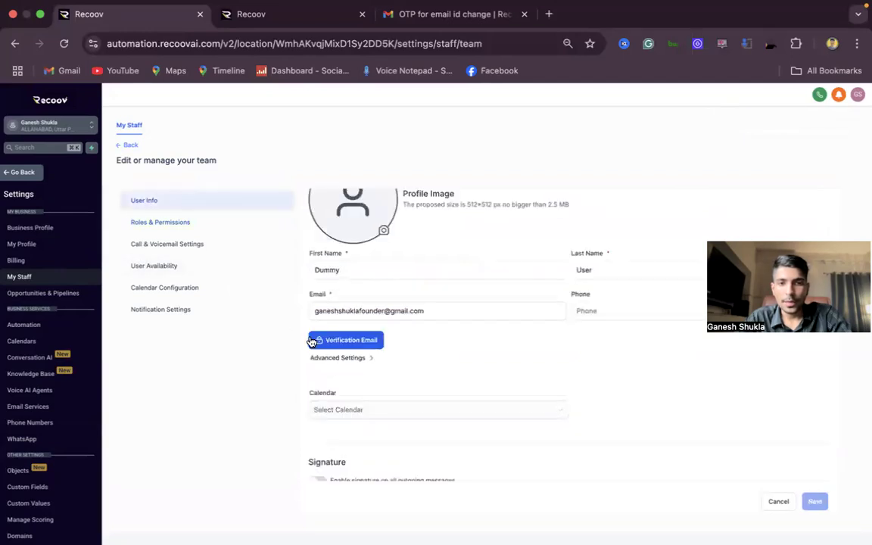
left_click(313, 310)
left_click(280, 23)
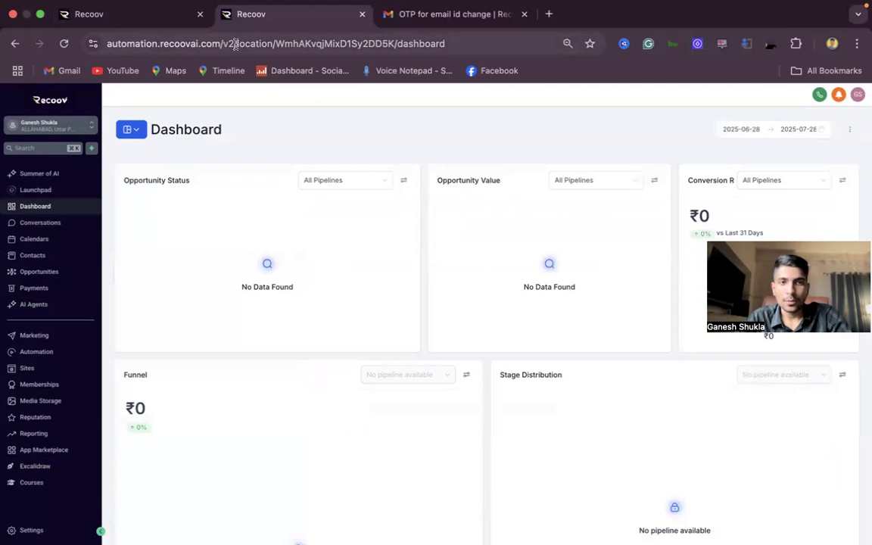
left_click(857, 96)
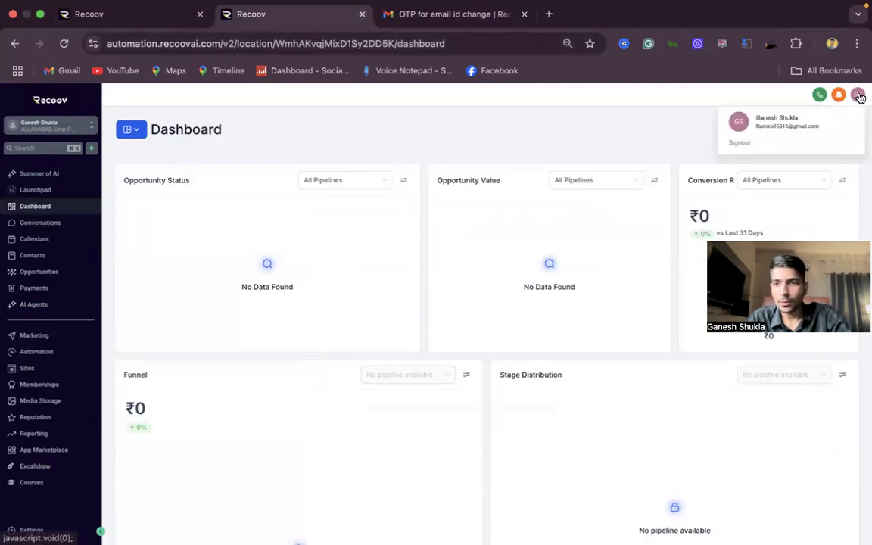
left_click(738, 144)
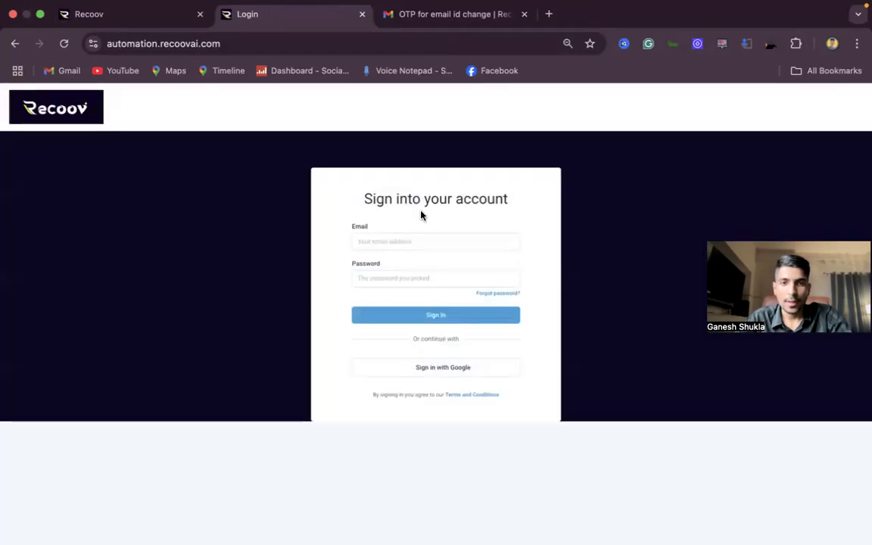
Step: Sign in with the new staff user's email and password, retrying the password after a failed attempt
left_click(416, 241)
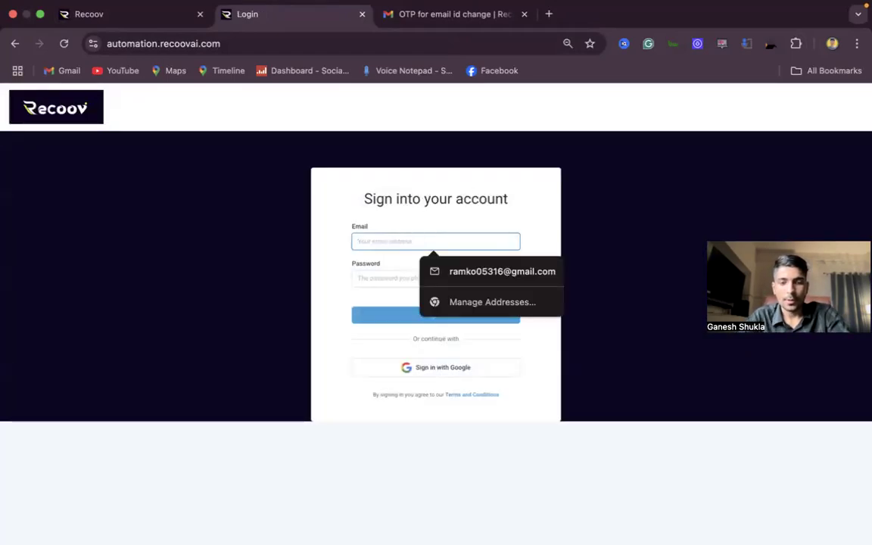
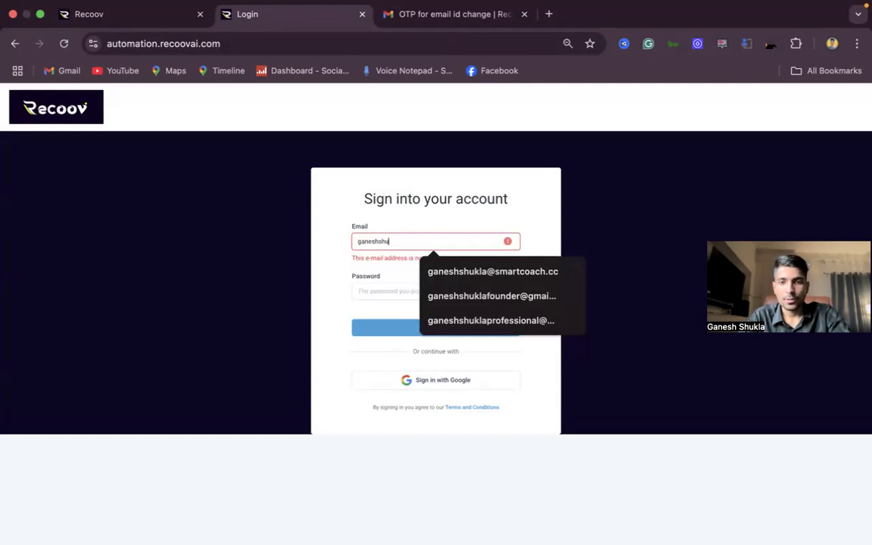
left_click(477, 296)
left_click(405, 279)
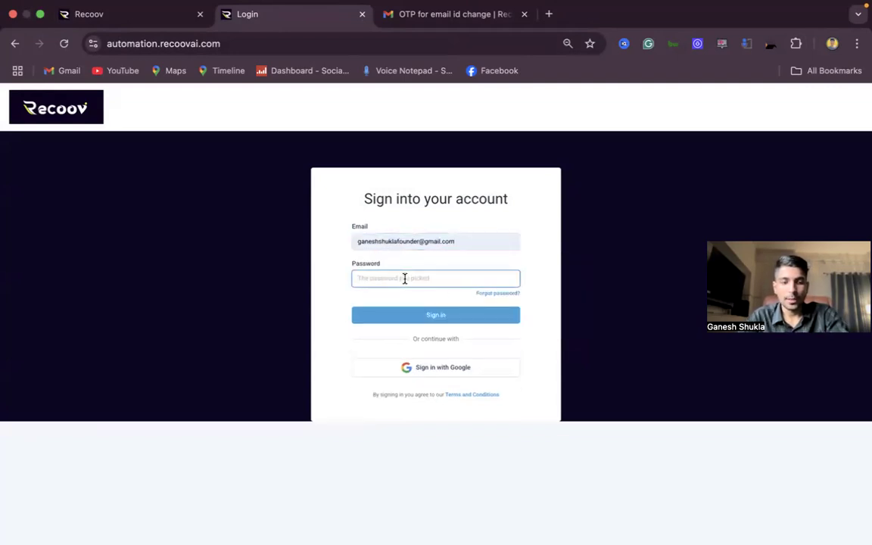
type("f")
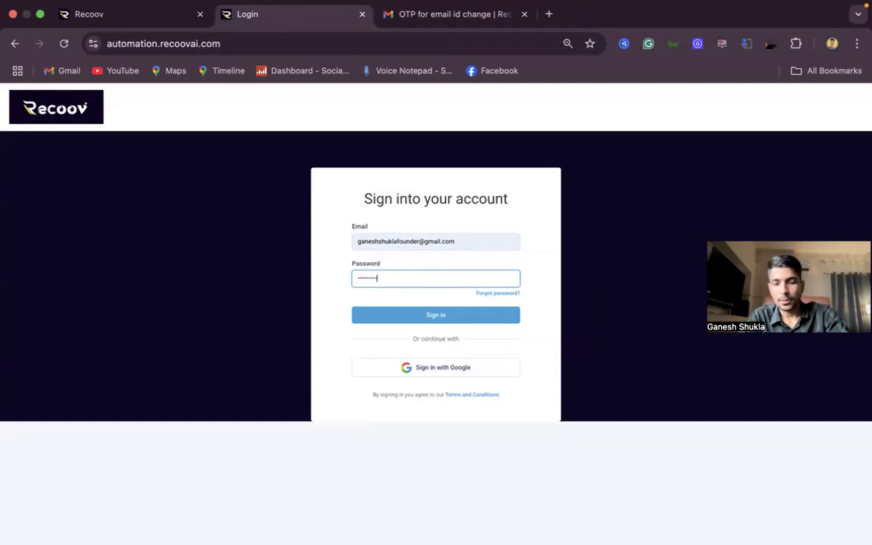
key("Return")
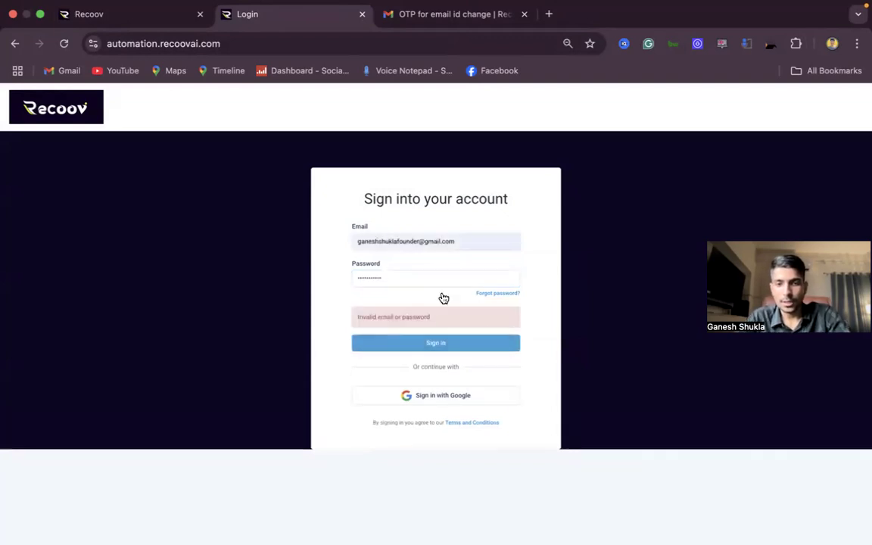
left_click(396, 278)
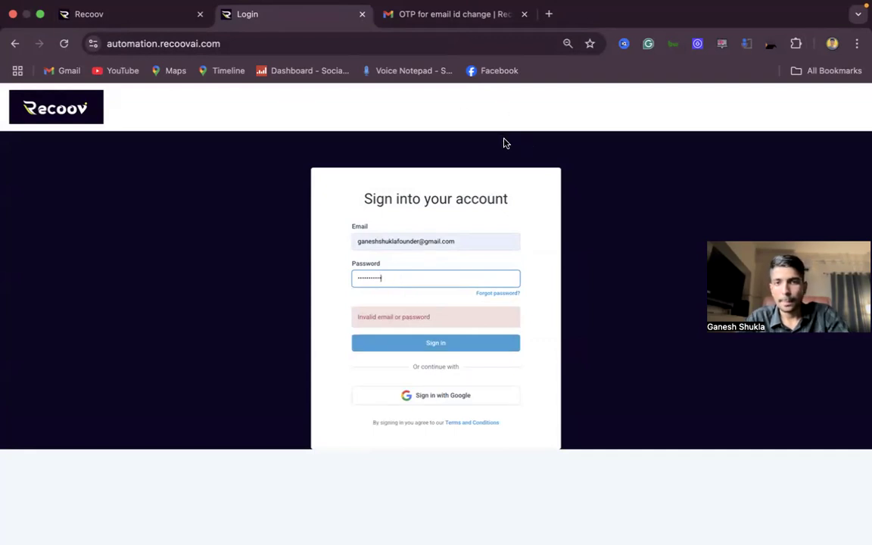
key("Return")
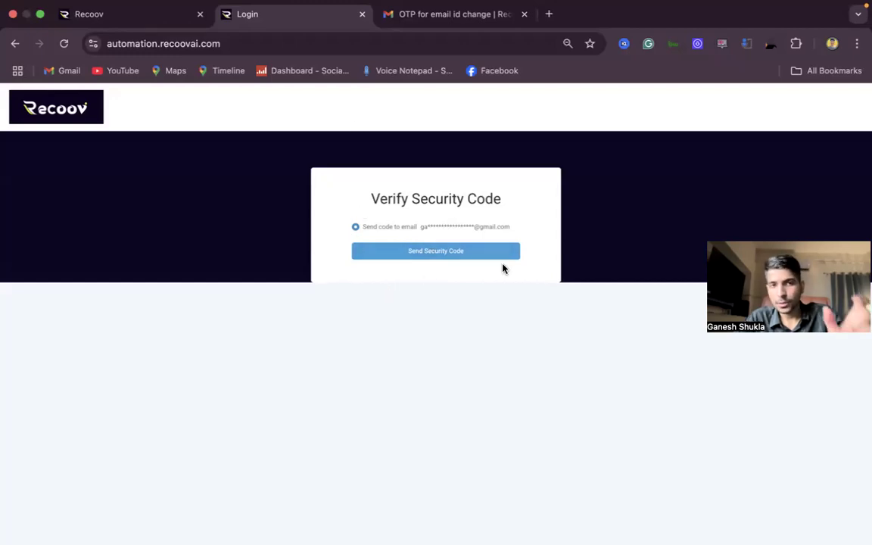
Step: Check the masked destination e-mail, then have the security code sent to it
left_click_drag(374, 227, 495, 227)
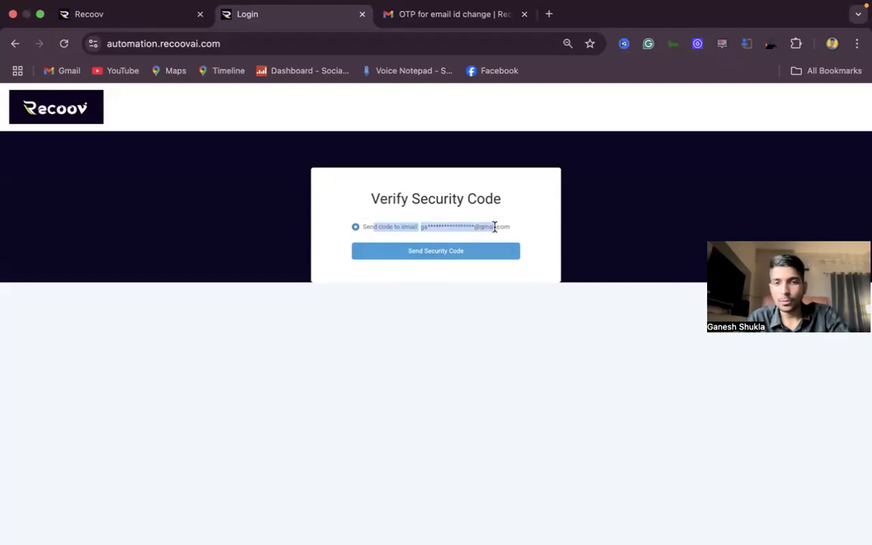
left_click(477, 211)
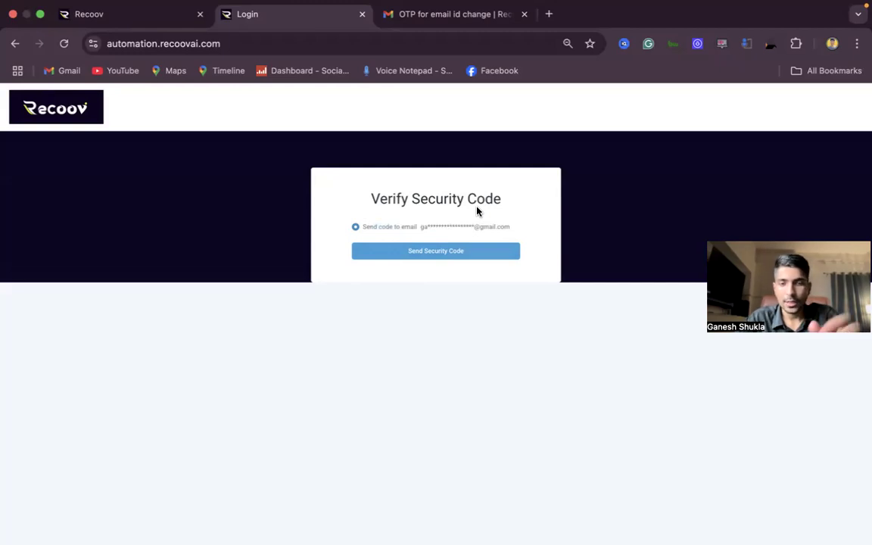
left_click_drag(417, 219, 548, 241)
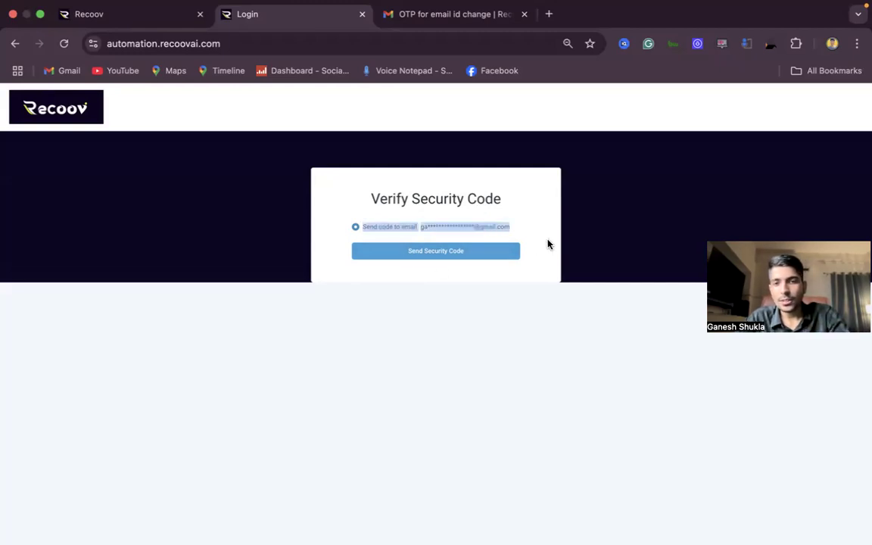
left_click(497, 214)
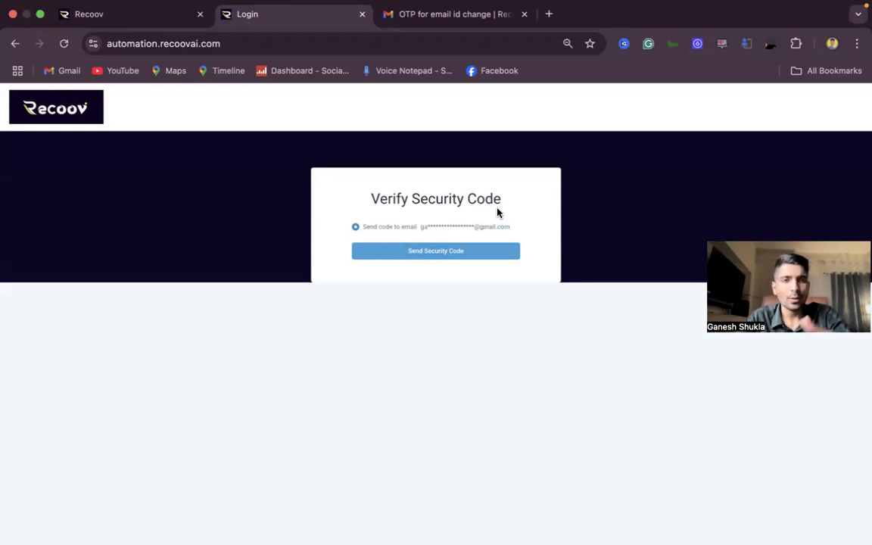
left_click(450, 256)
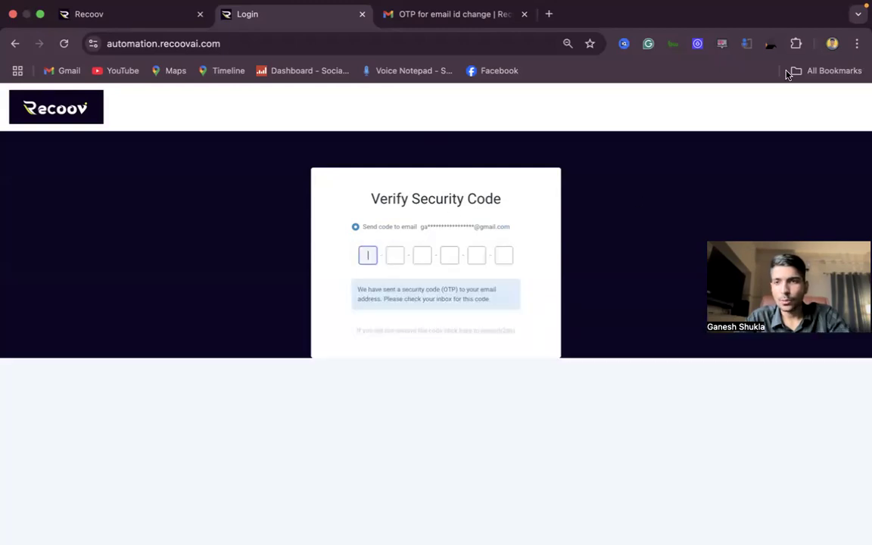
left_click(832, 43)
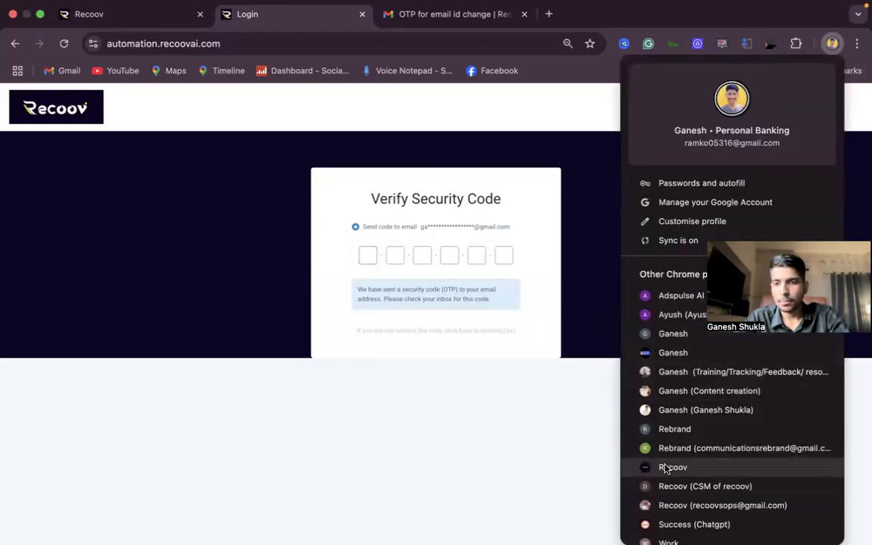
Step: Open a window in the other Chrome profile, then switch back to the signed-in Recoov window
scroll(663, 467, "down", 2)
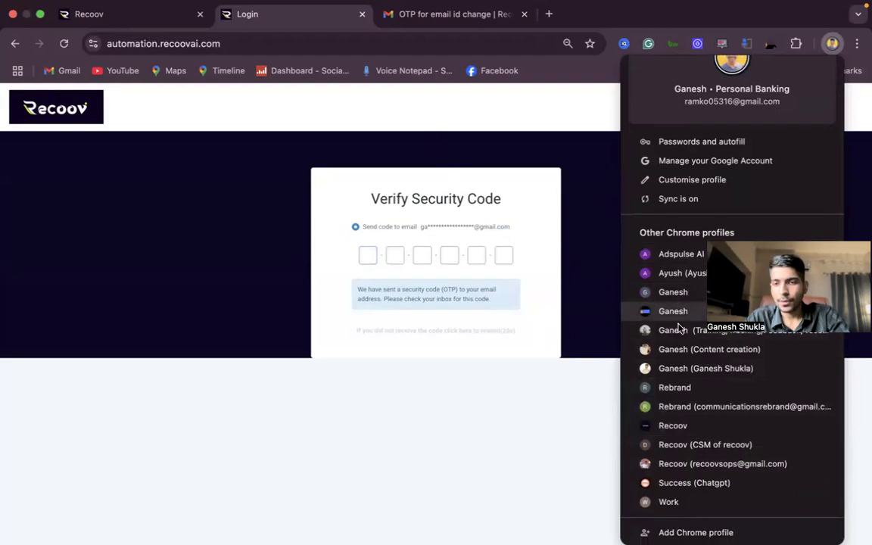
left_click(704, 311)
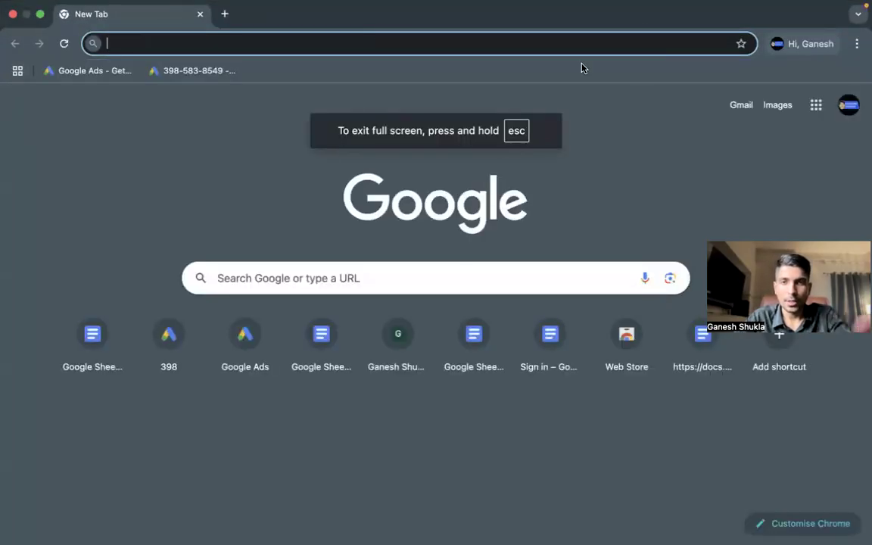
key("ctrl+Left")
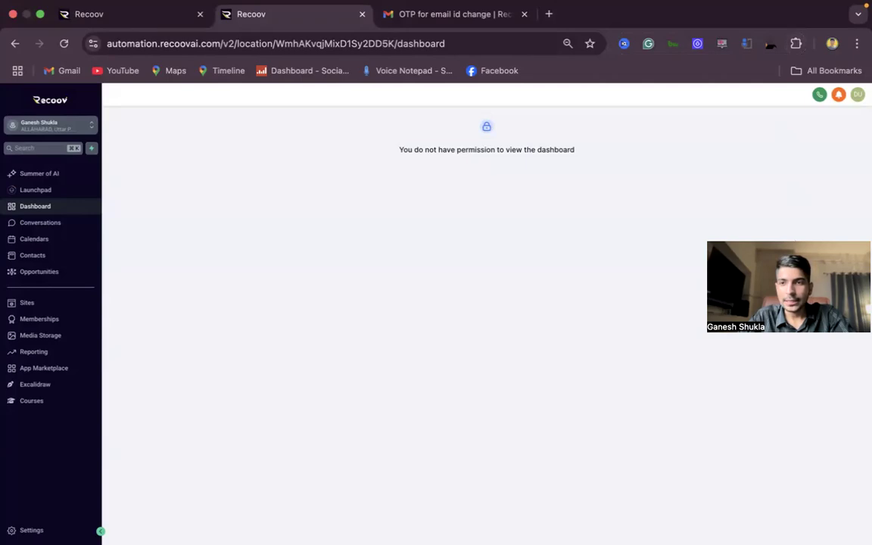
Step: Confirm which user is signed in and note the dashboard's no-permission message
left_click(858, 95)
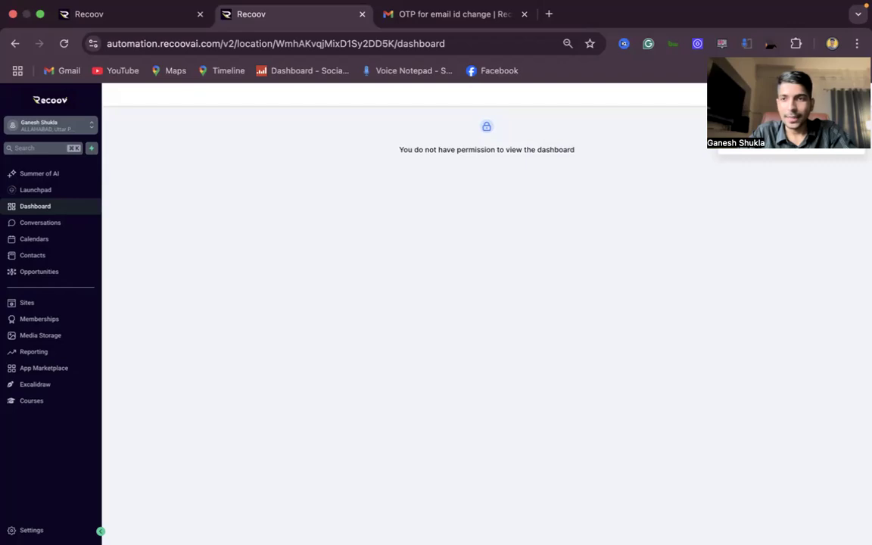
left_click_drag(757, 127, 861, 129)
left_click(795, 260)
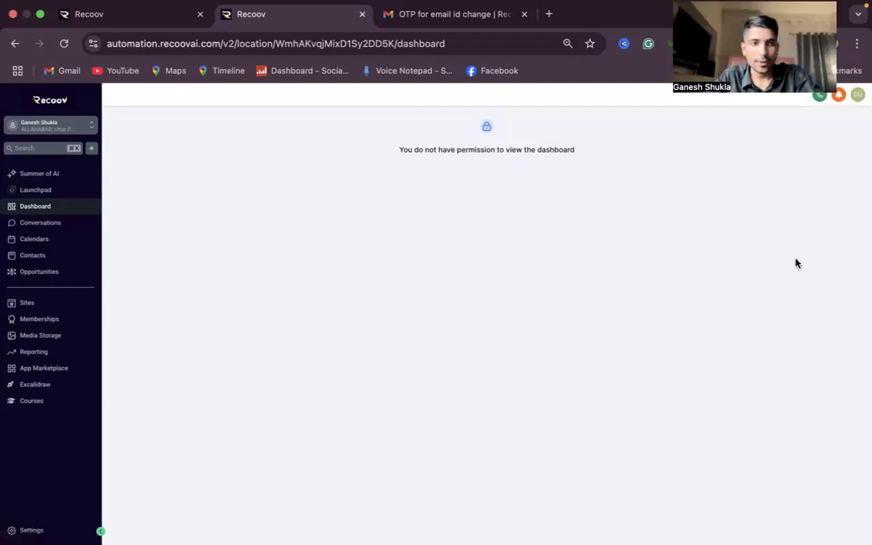
left_click_drag(424, 129, 522, 380)
Step: Check Conversations and Calendars, including the appointment list, New Appointment form and All appointments
left_click(40, 224)
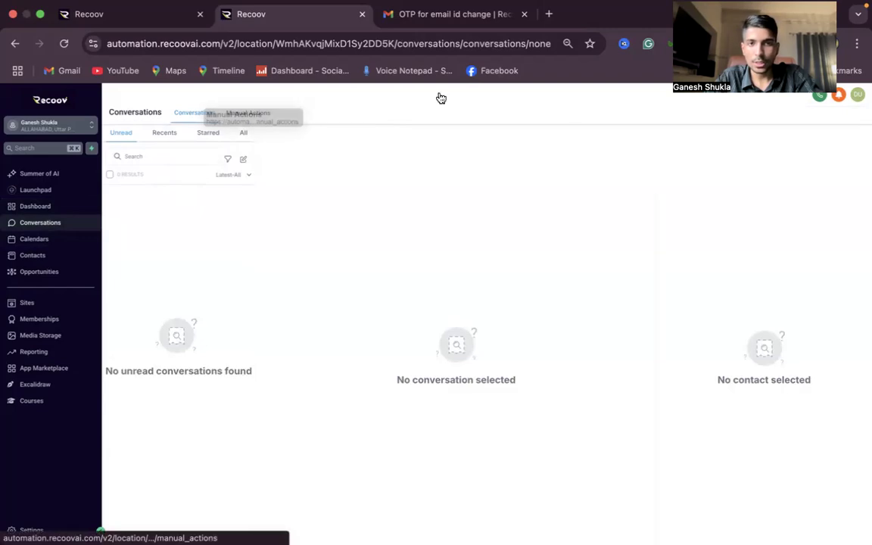
left_click(40, 241)
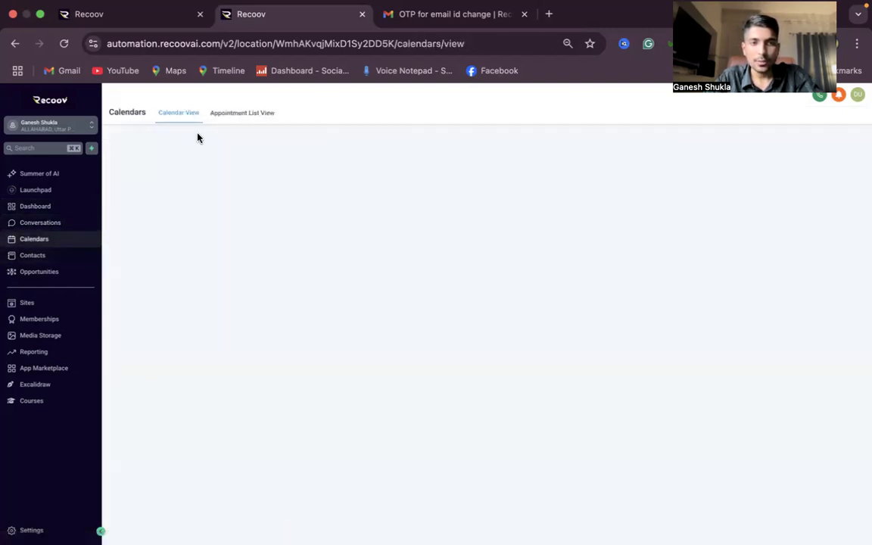
left_click(242, 113)
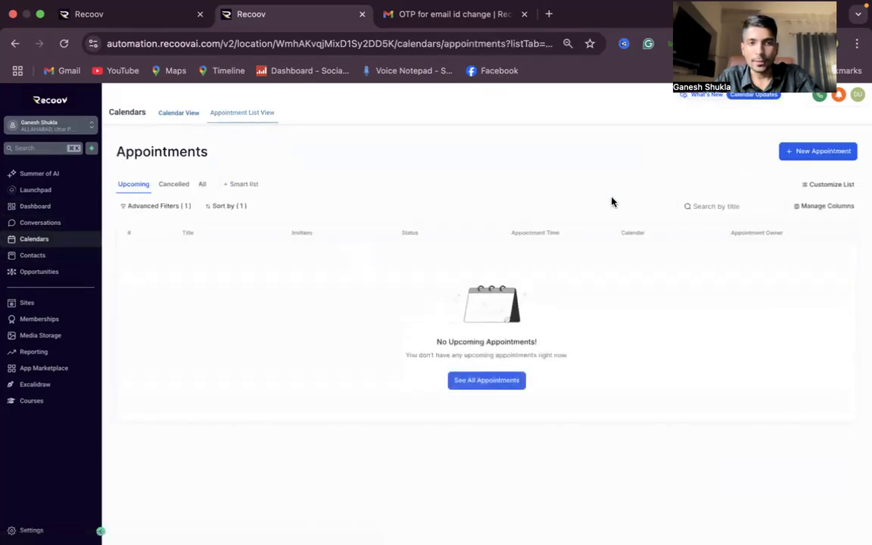
left_click(825, 152)
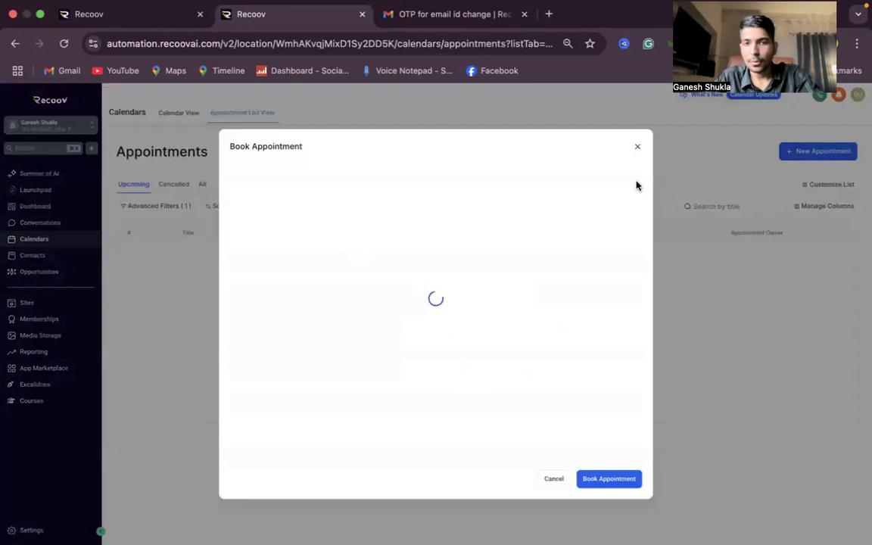
left_click(639, 149)
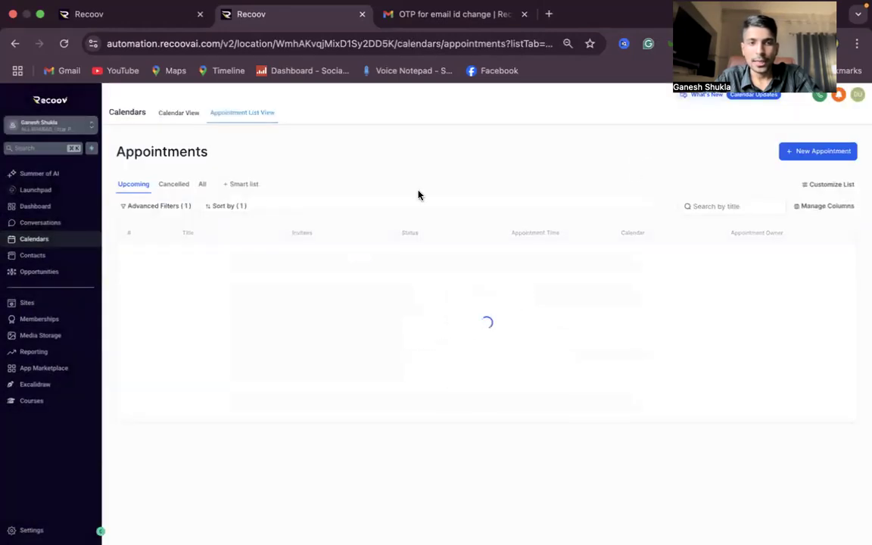
left_click(202, 186)
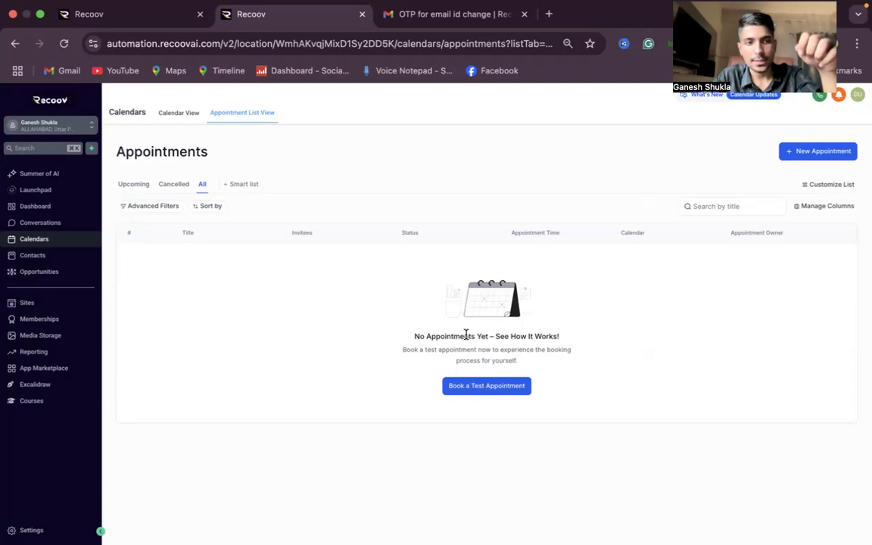
Step: Check the Contacts list, selecting all three contacts, and the Opportunities page
left_click(59, 257)
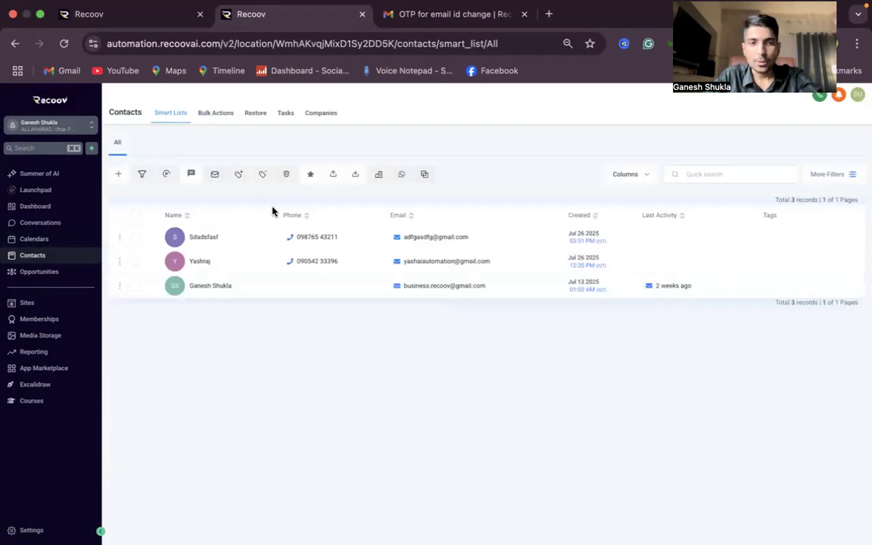
left_click(134, 216)
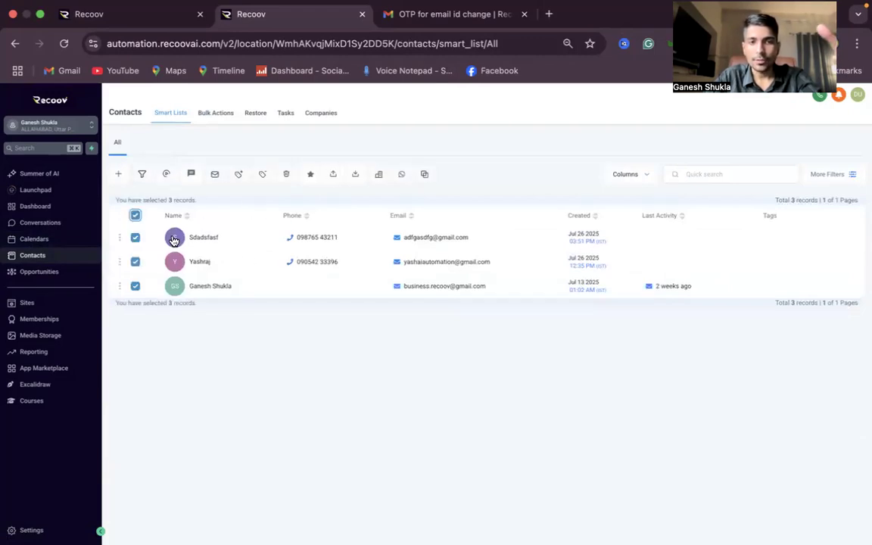
left_click(65, 274)
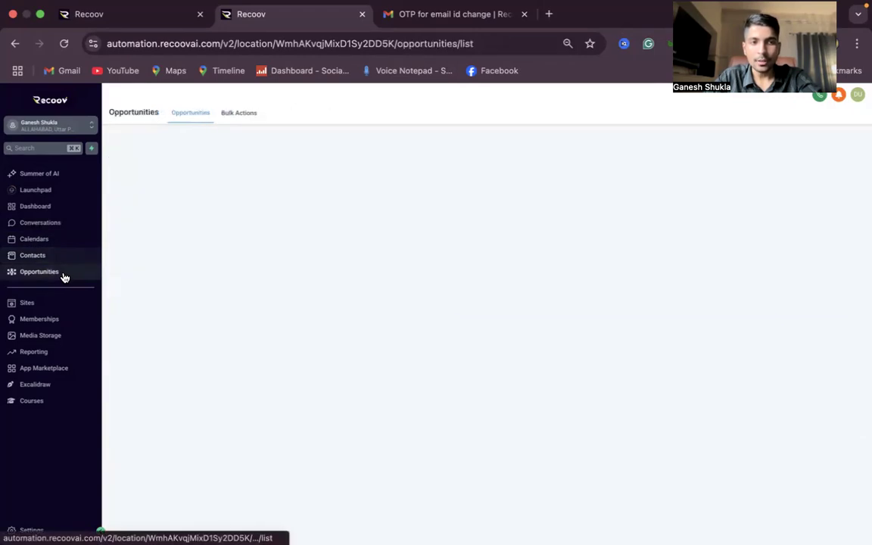
left_click(151, 17)
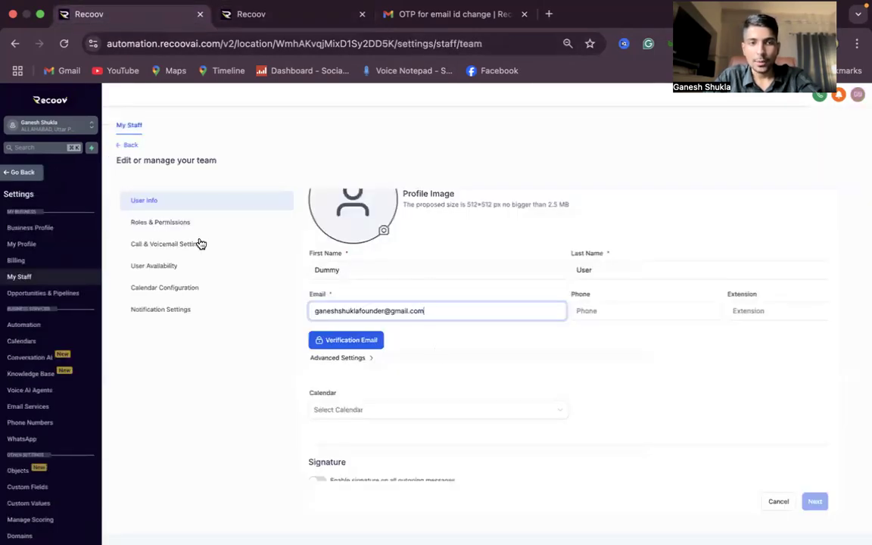
Step: Review Dummy User's roles and permissions, toggling the Calendars permission off and back on
left_click(180, 222)
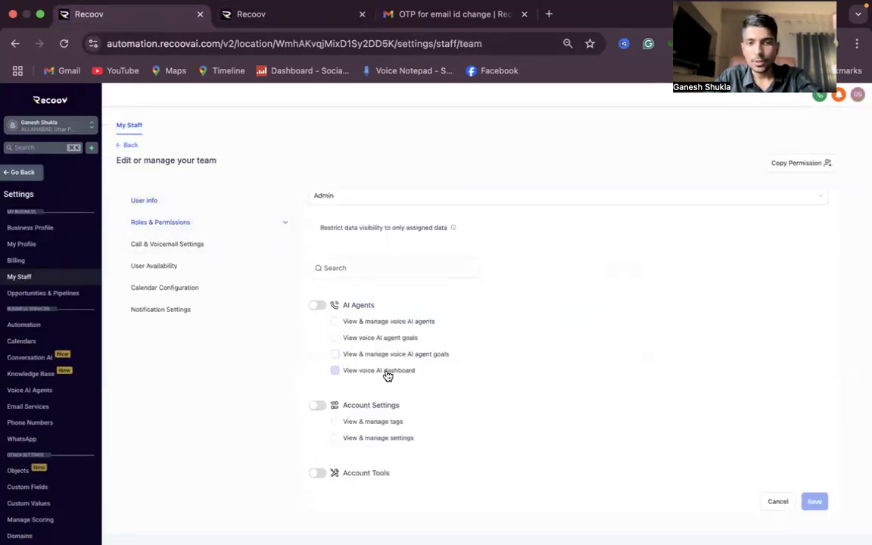
scroll(387, 377, "down", 10)
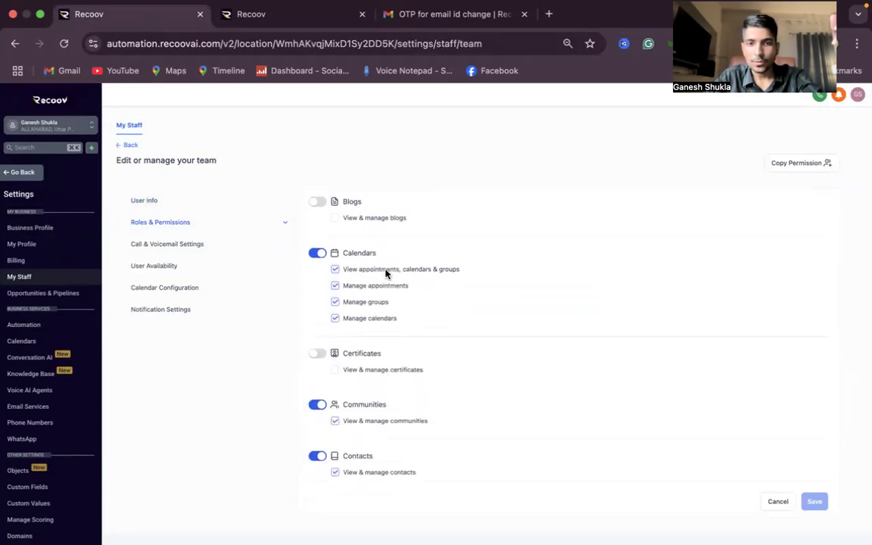
left_click(316, 255)
left_click(318, 256)
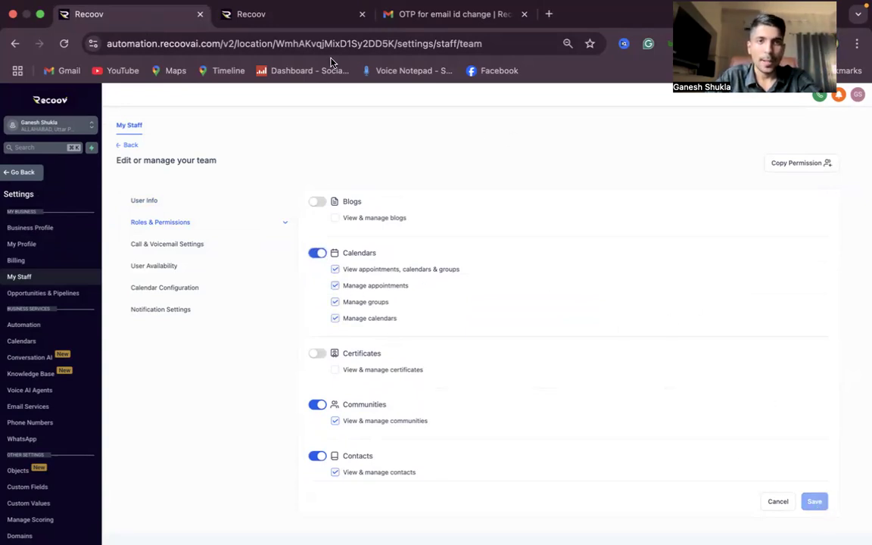
left_click(272, 15)
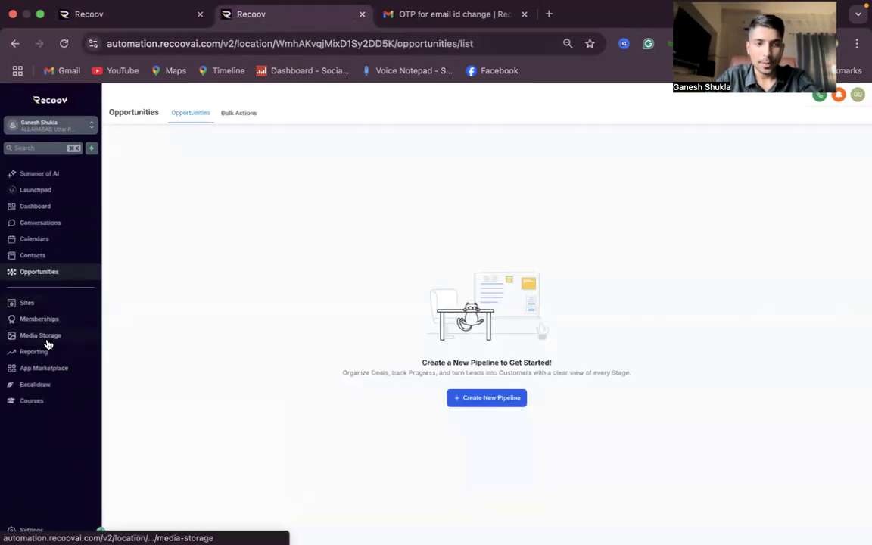
Step: Visit the Sites and Courses pages as the staff user, then return to the admin tab
left_click(27, 304)
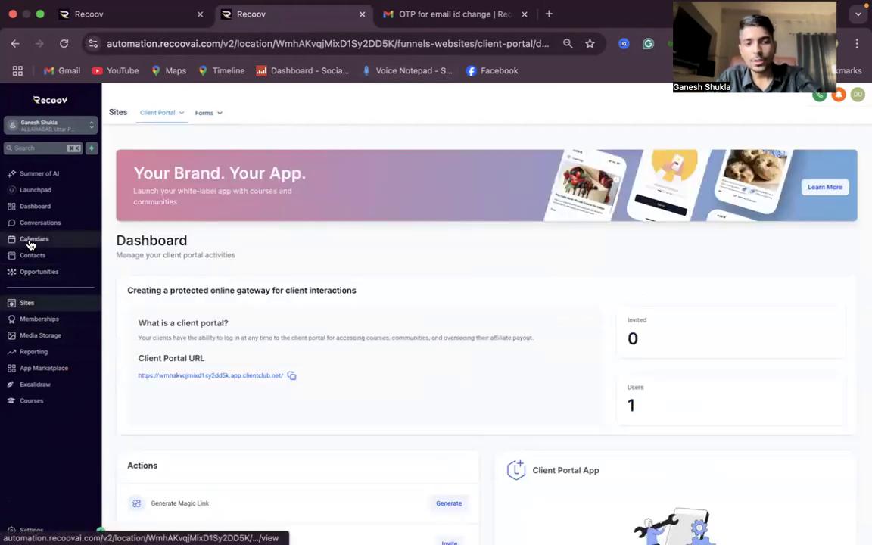
left_click(37, 402)
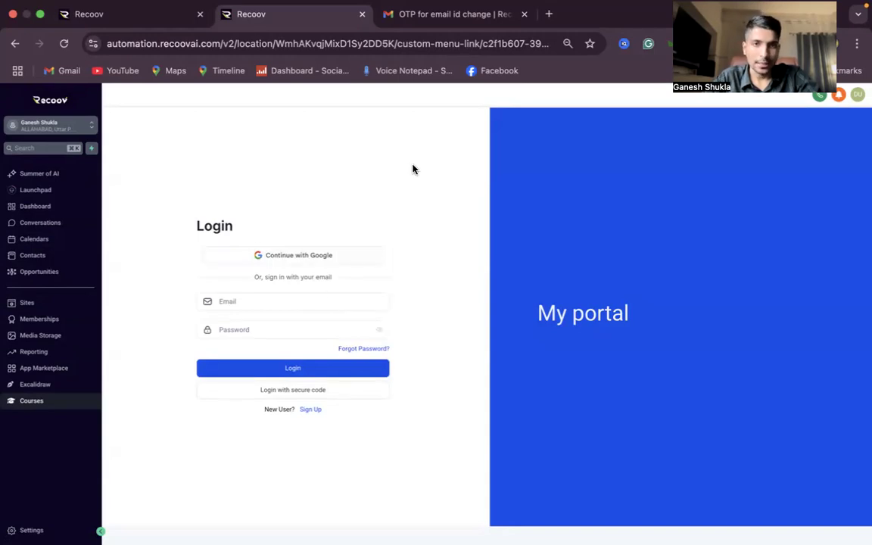
left_click(119, 14)
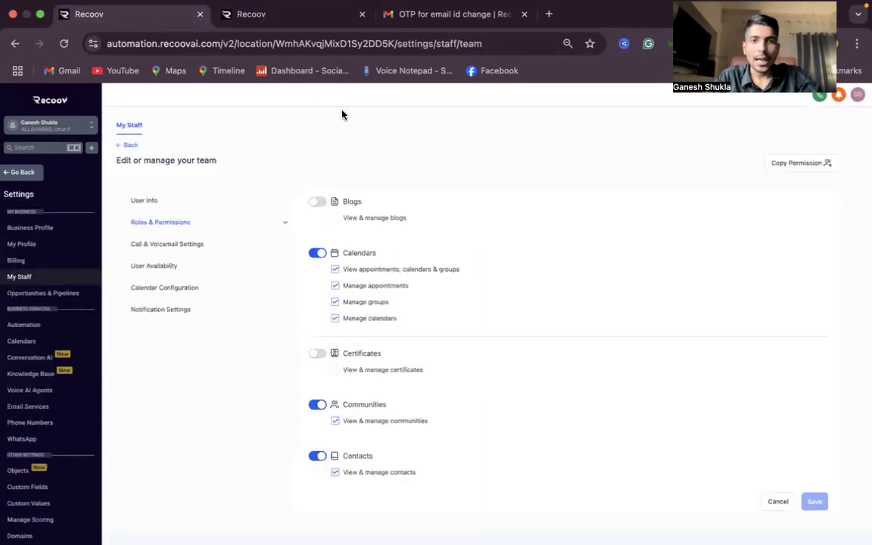